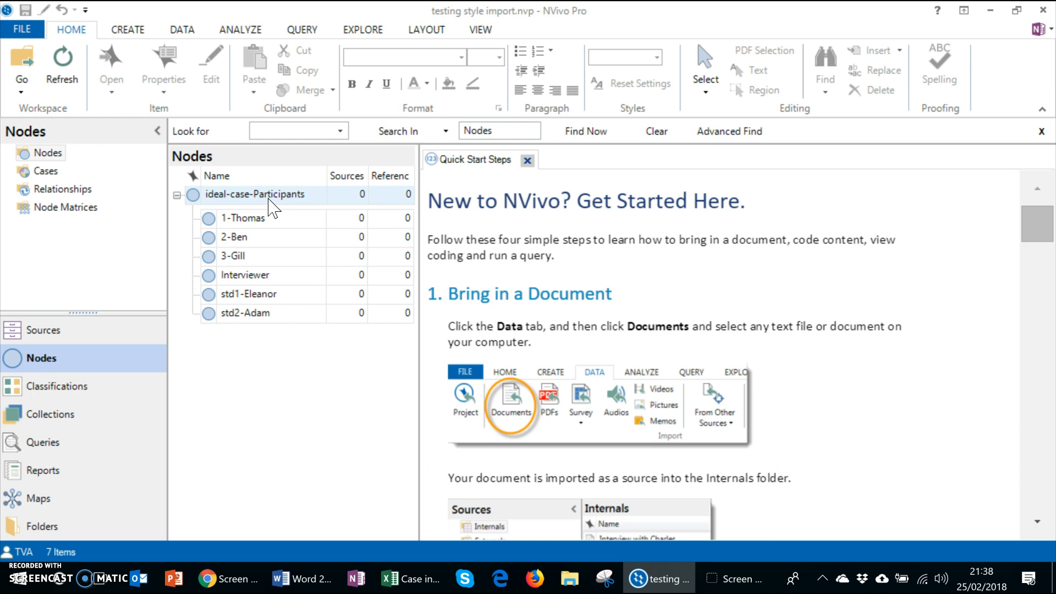
click(260, 281)
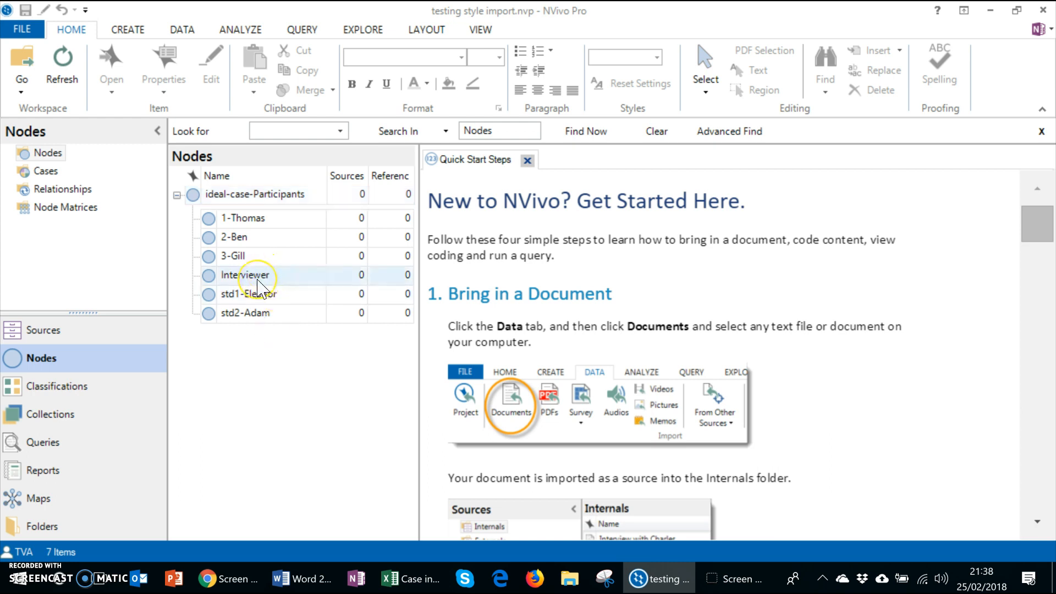
click(267, 259)
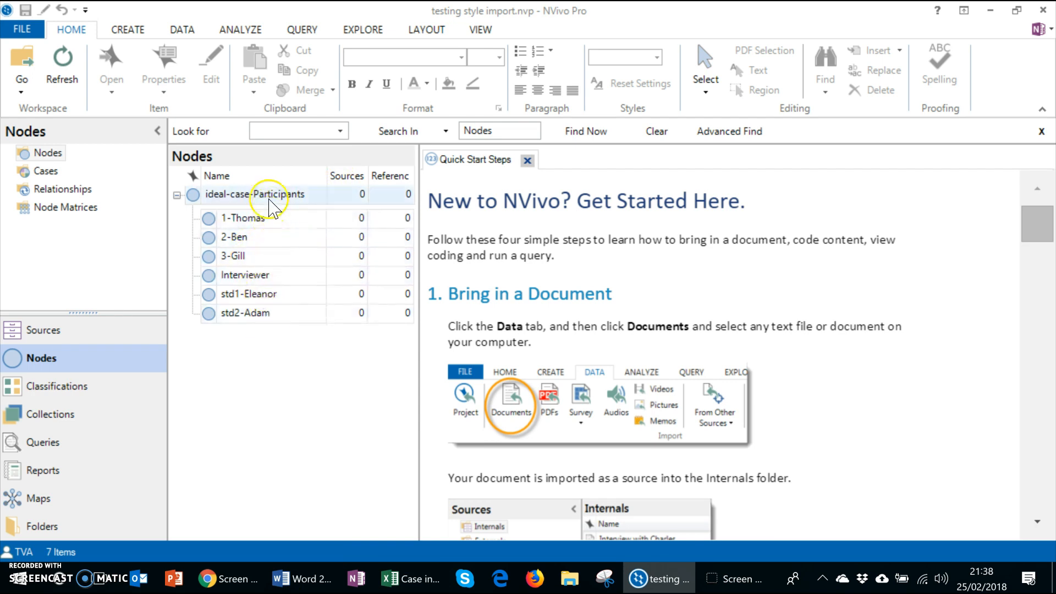
click(267, 220)
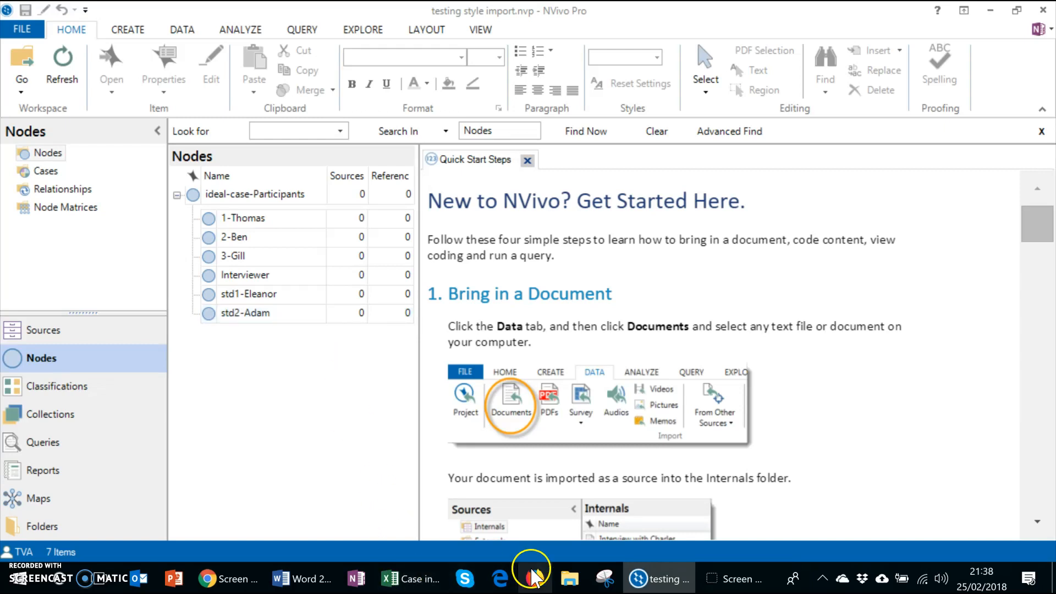
Switch to the transcript template document in Word and select the first participant heading to check its style.
mouse_move(300, 586)
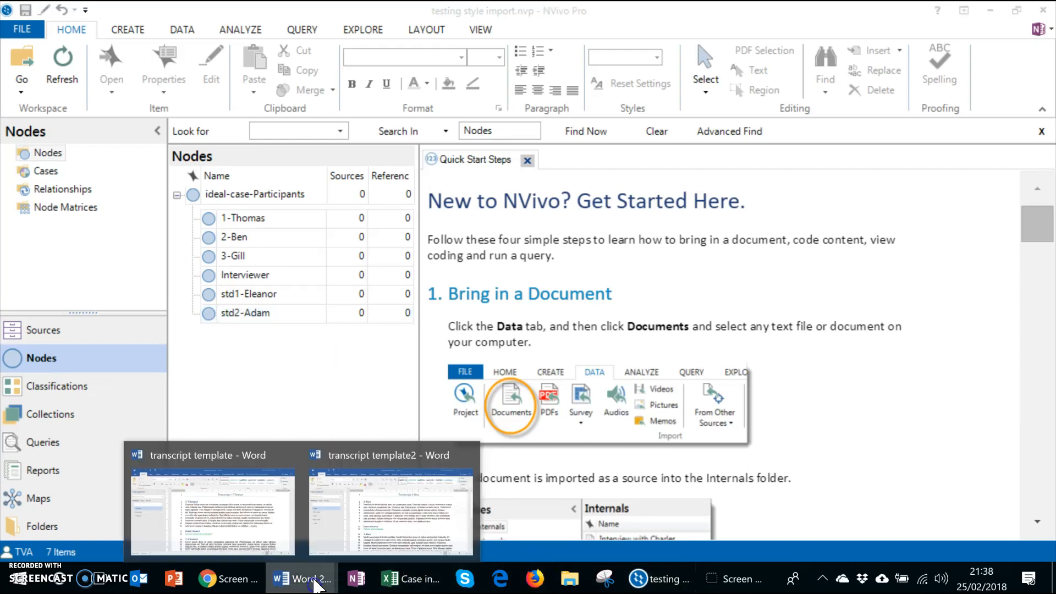
click(242, 520)
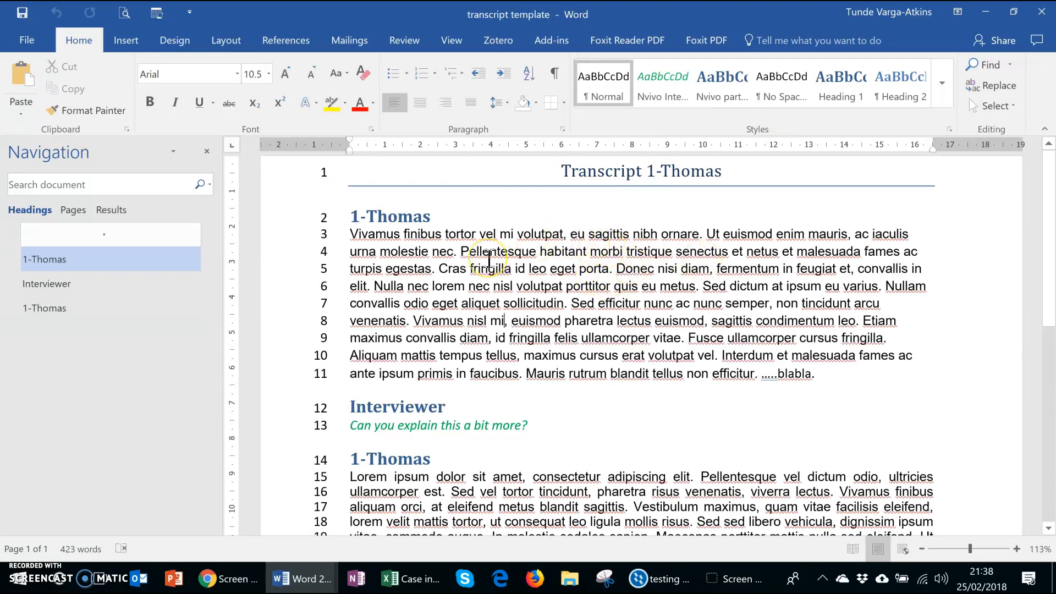
click(414, 214)
click(352, 215)
drag(351, 216, 462, 216)
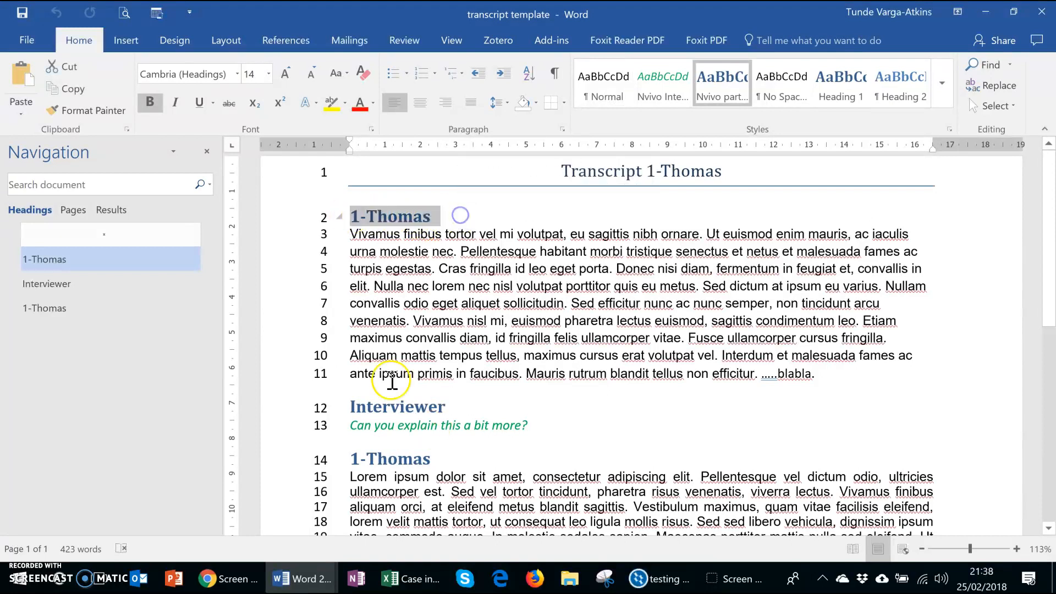
Select the first Interviewer heading and inspect the settings of the Nvivo participant heading style without changing them.
drag(348, 406, 483, 407)
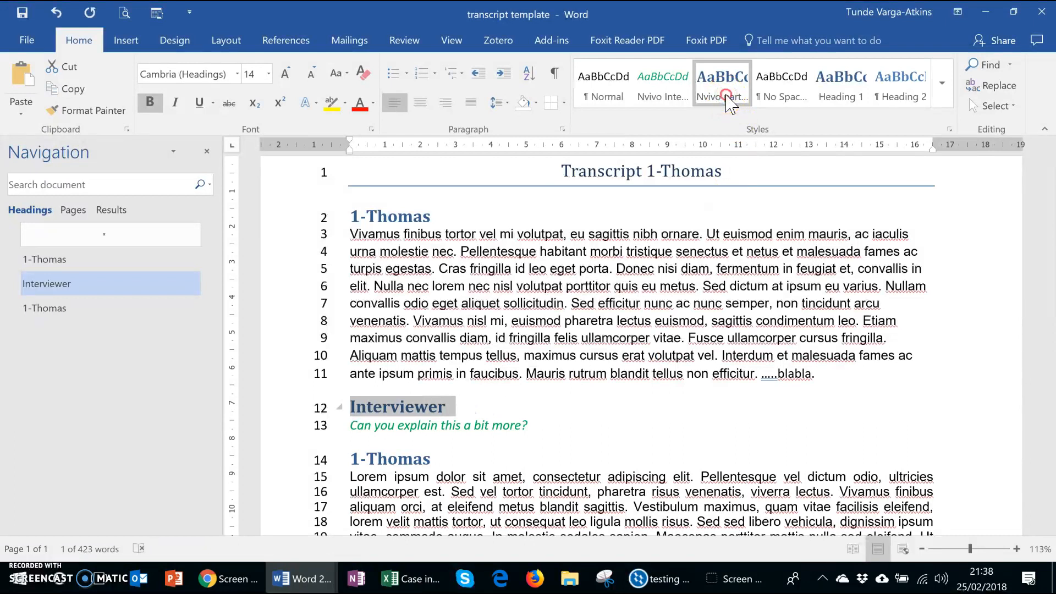
right_click(728, 101)
click(778, 125)
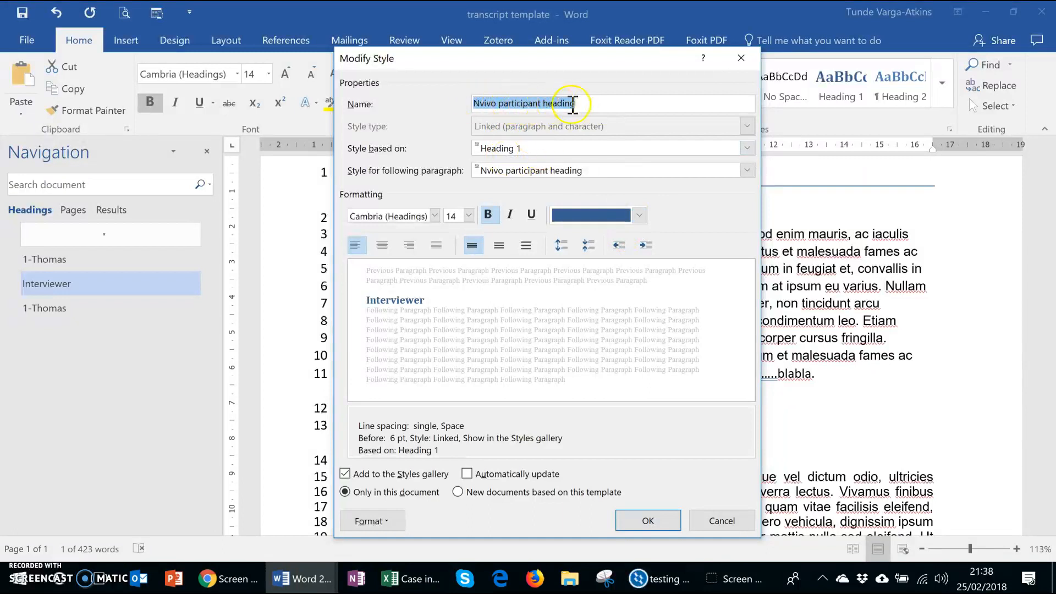
click(636, 520)
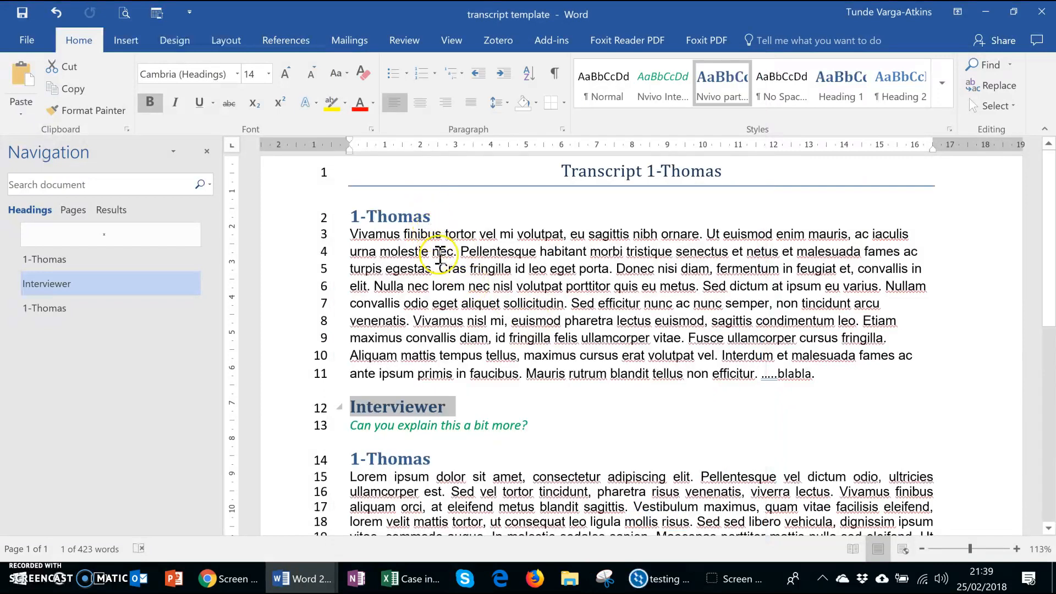
Check which style is applied to each speaker heading throughout the transcript.
click(421, 216)
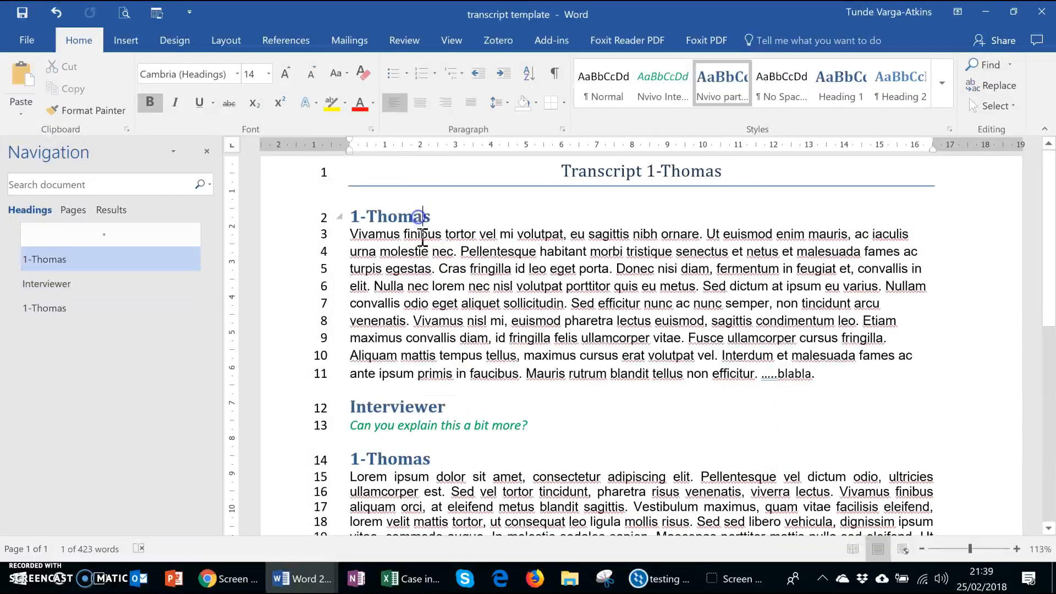
click(416, 409)
click(411, 460)
scroll(471, 453, down, 2)
scroll(471, 453, up, 2)
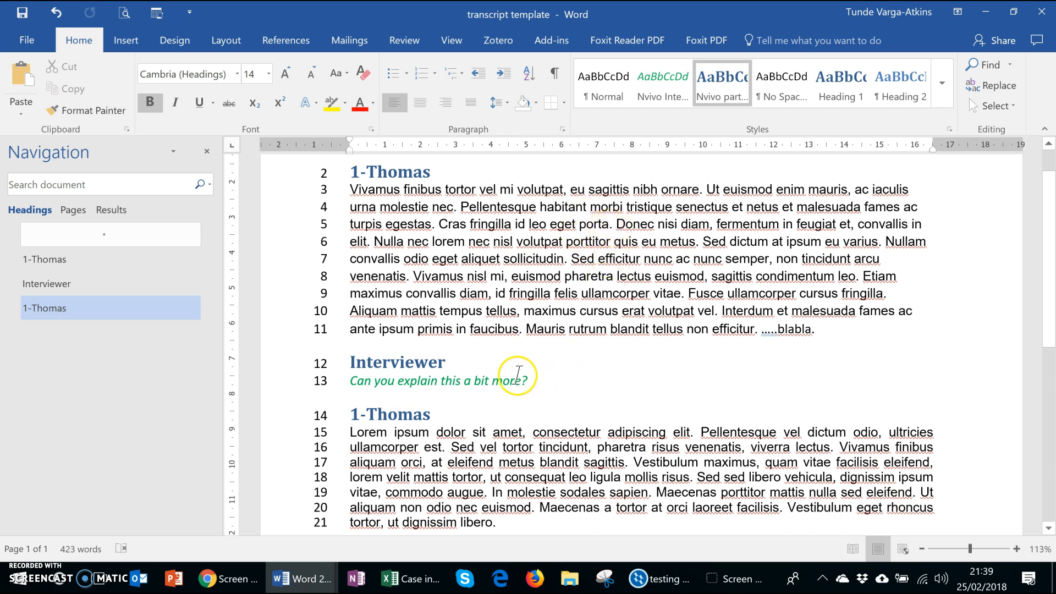
Select the interviewer's question "Can you explain this a bit more?" and inspect the settings of its Nvivo Interviewer text style.
click(484, 381)
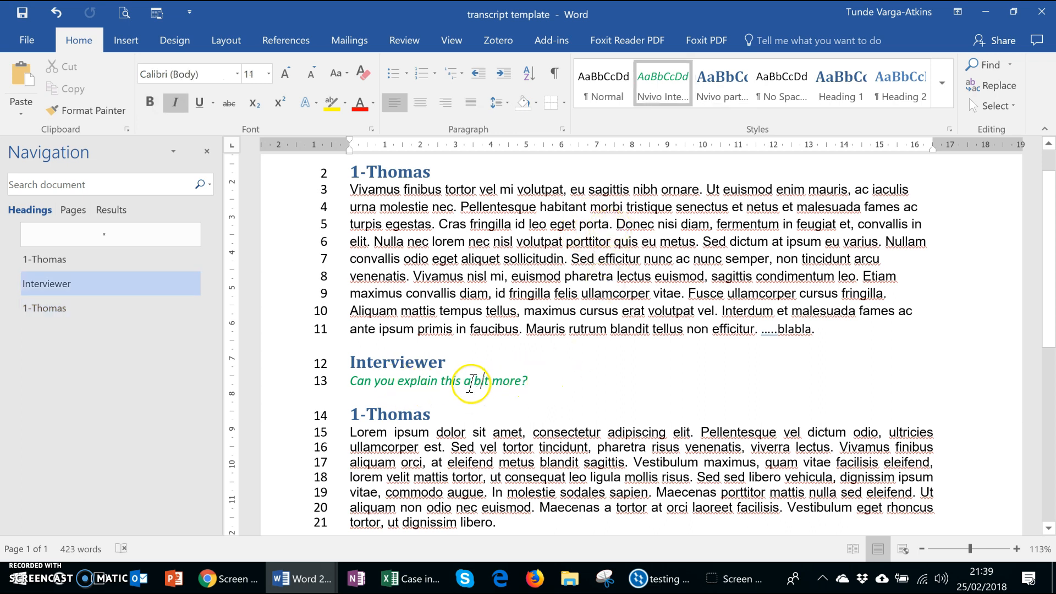
scroll(477, 387, down, 1)
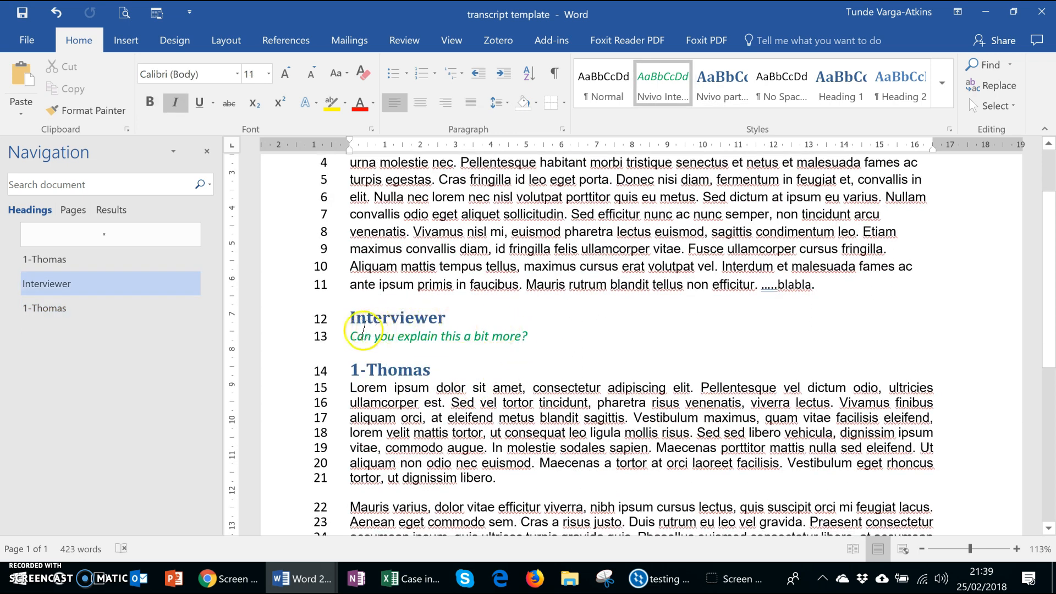
drag(347, 335, 539, 338)
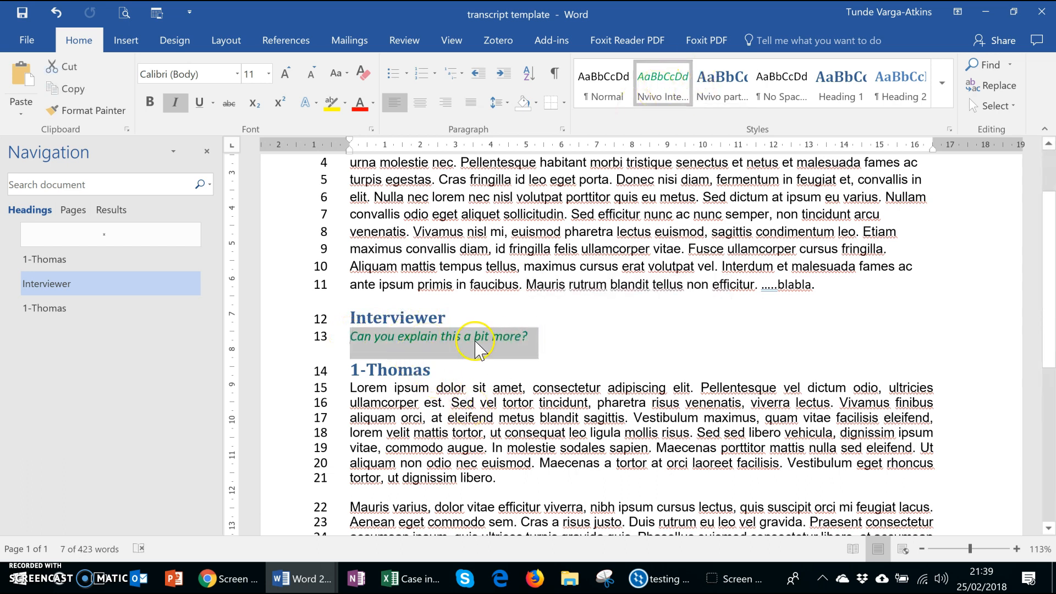
right_click(667, 84)
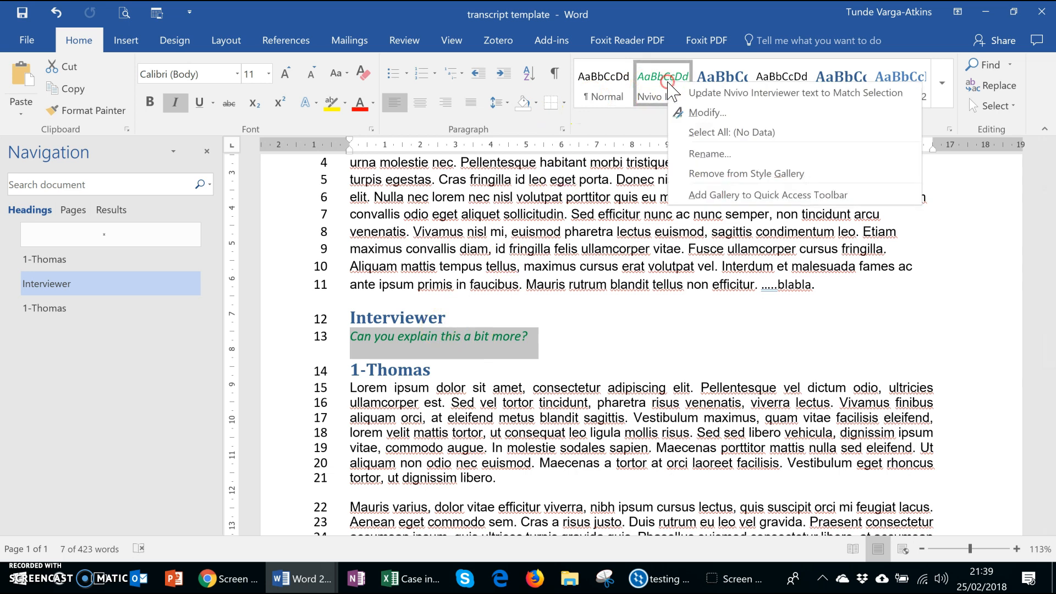
click(699, 114)
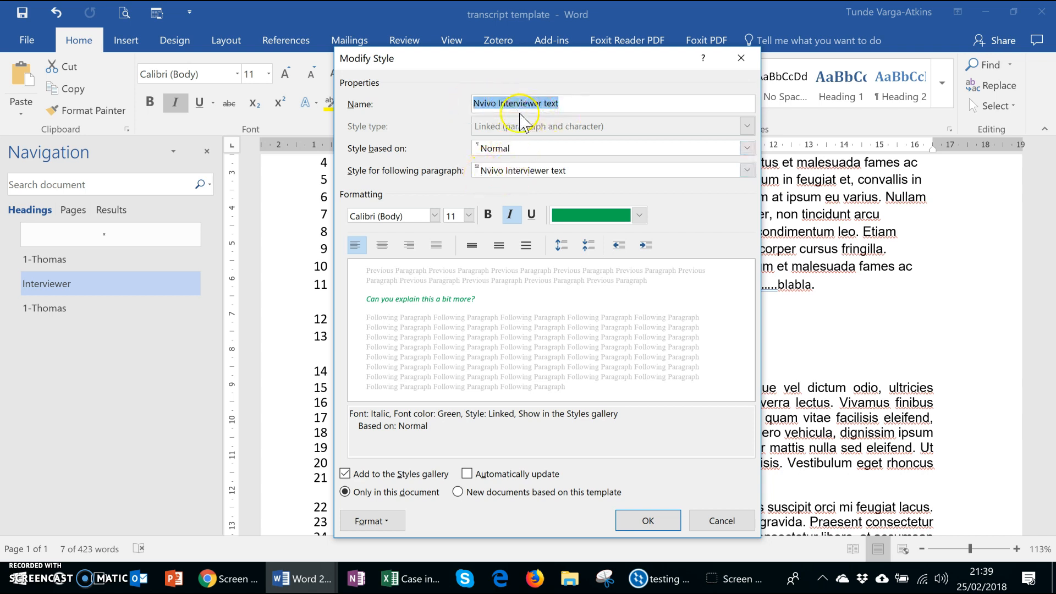
click(666, 521)
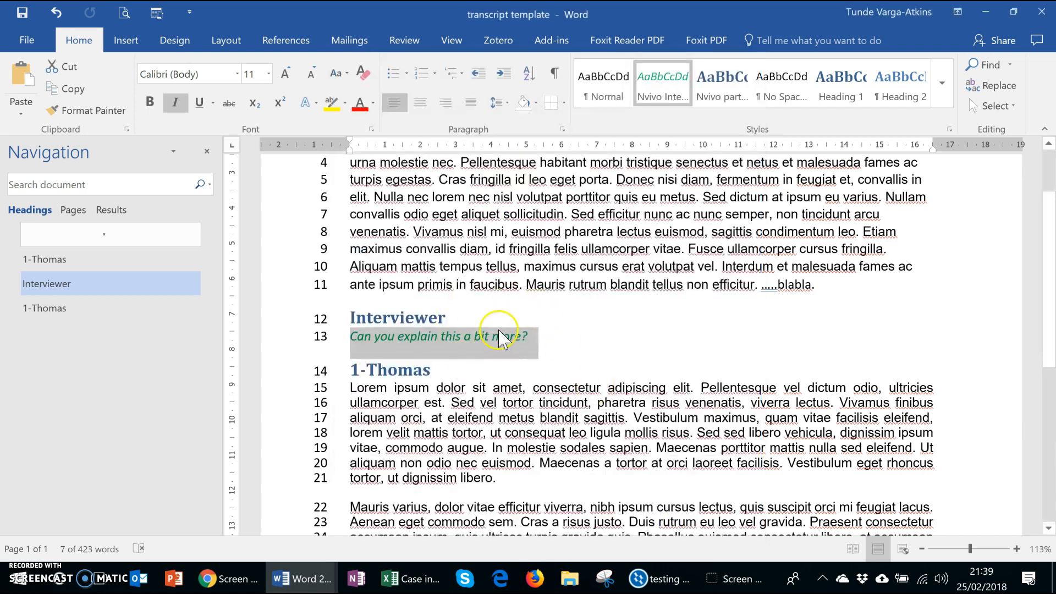
click(640, 401)
click(550, 336)
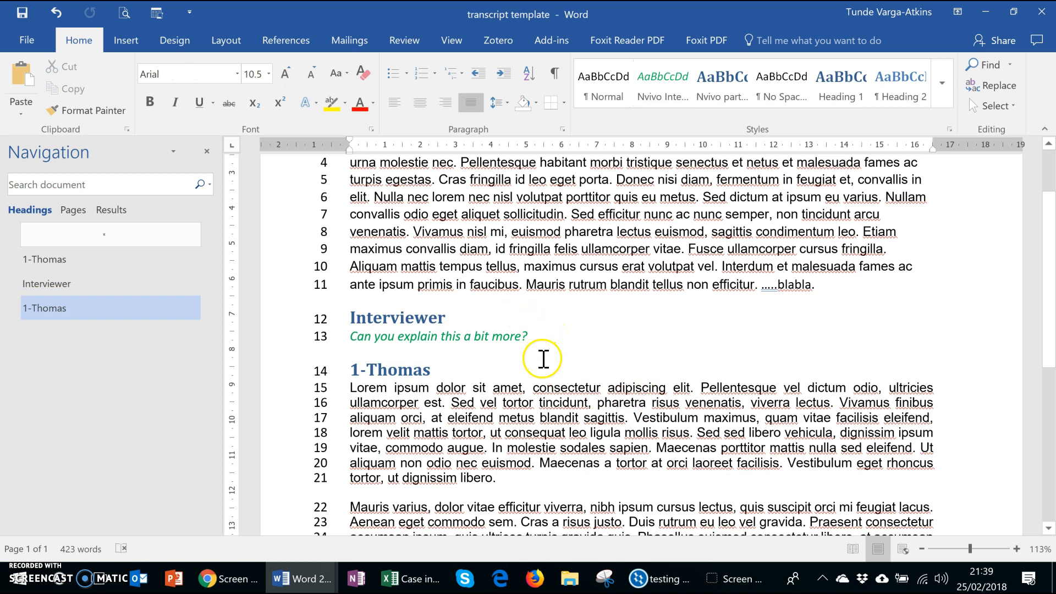
Switch to the transcript template2 document and inspect the Nvivo participant heading style used for its first participant heading.
click(384, 498)
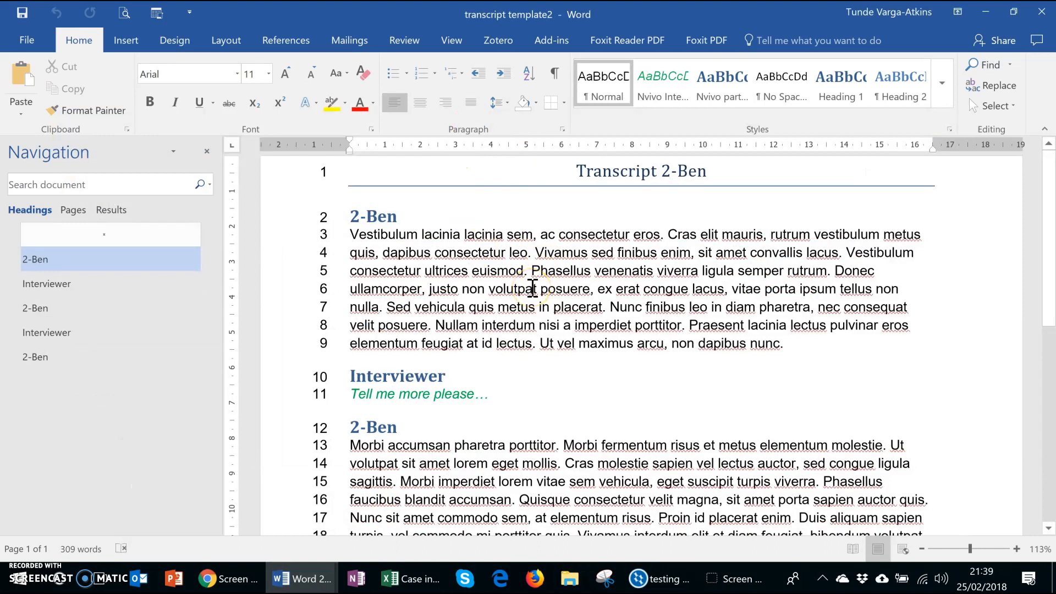
click(381, 216)
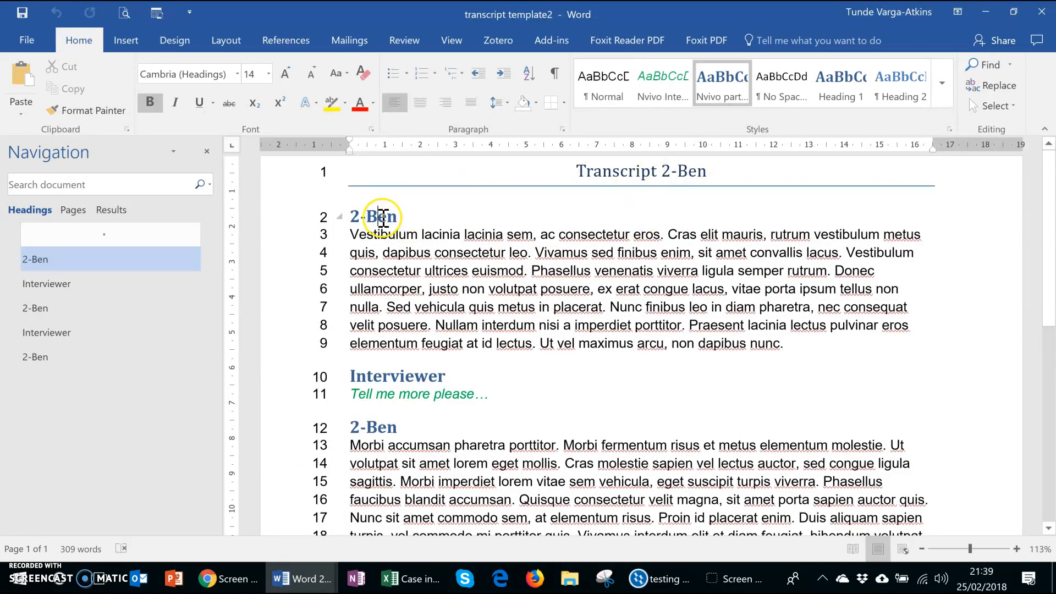
right_click(722, 95)
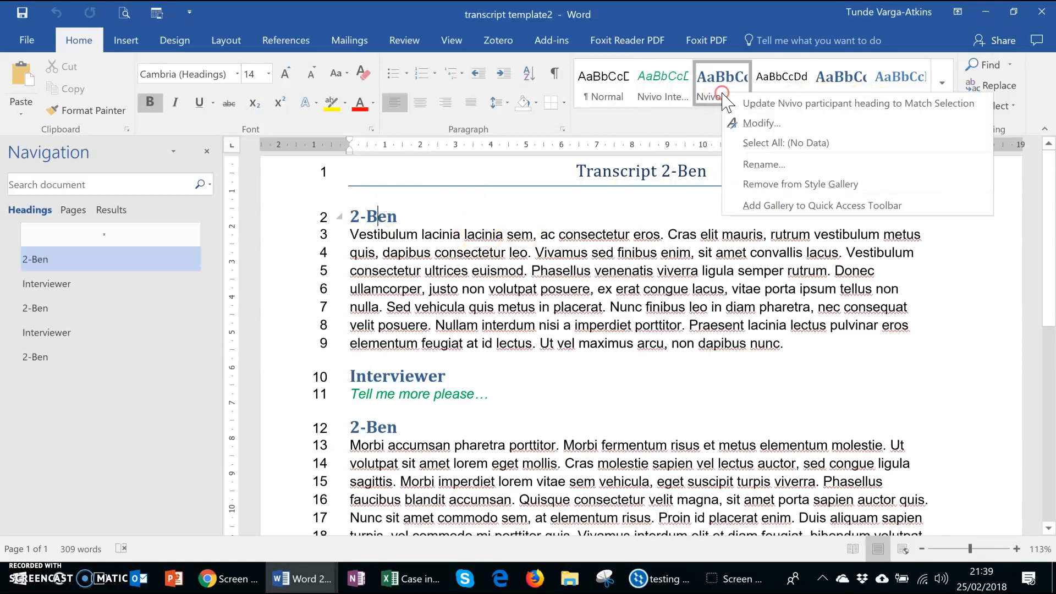
click(761, 124)
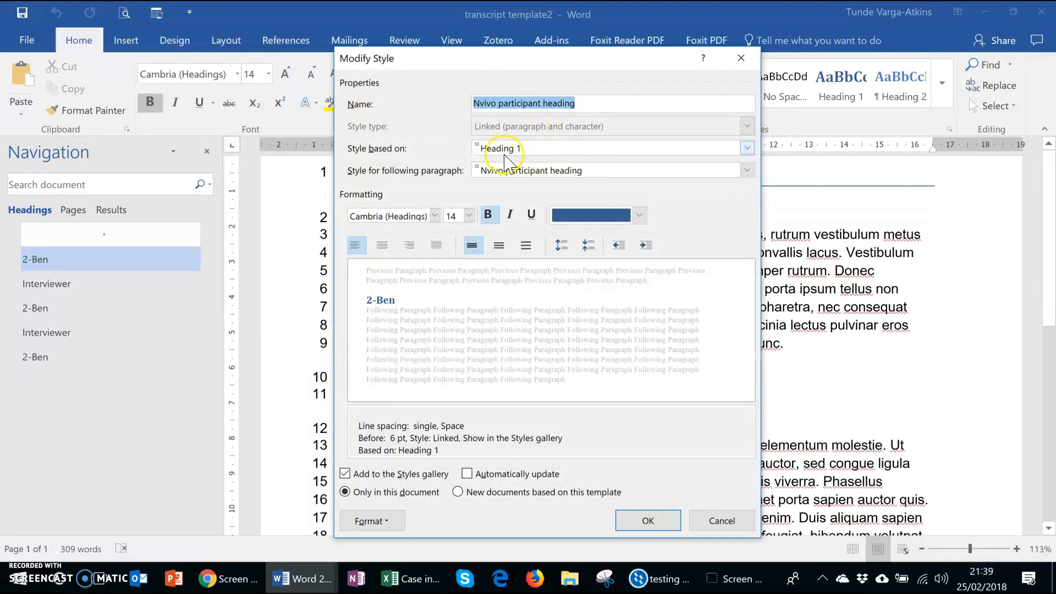
click(740, 58)
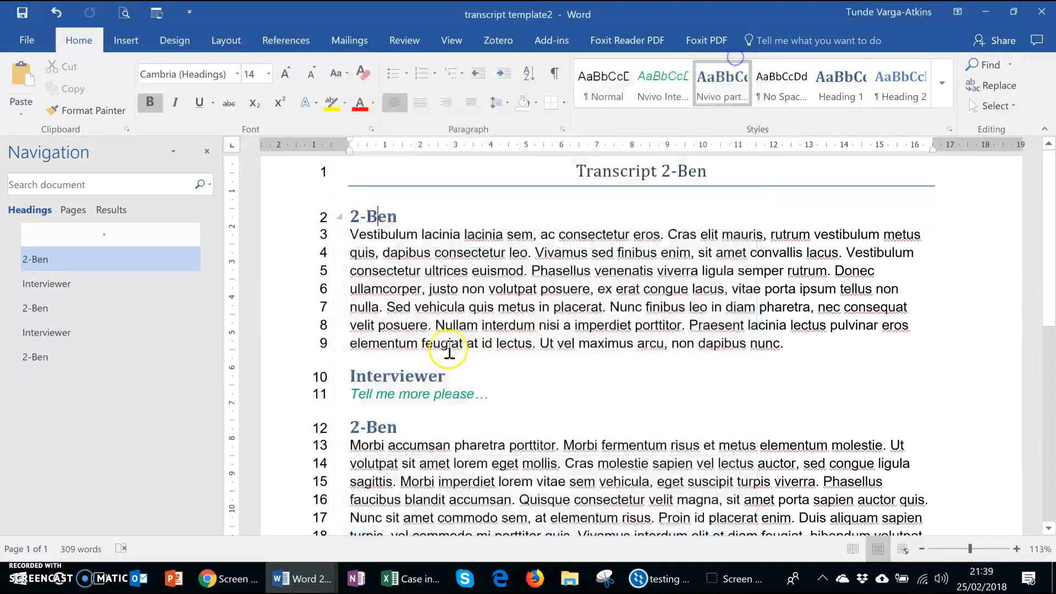
Look through the rest of the second transcript to check its Interviewer and participant headings.
click(414, 373)
click(488, 463)
scroll(489, 473, down, 3)
scroll(490, 473, down, 3)
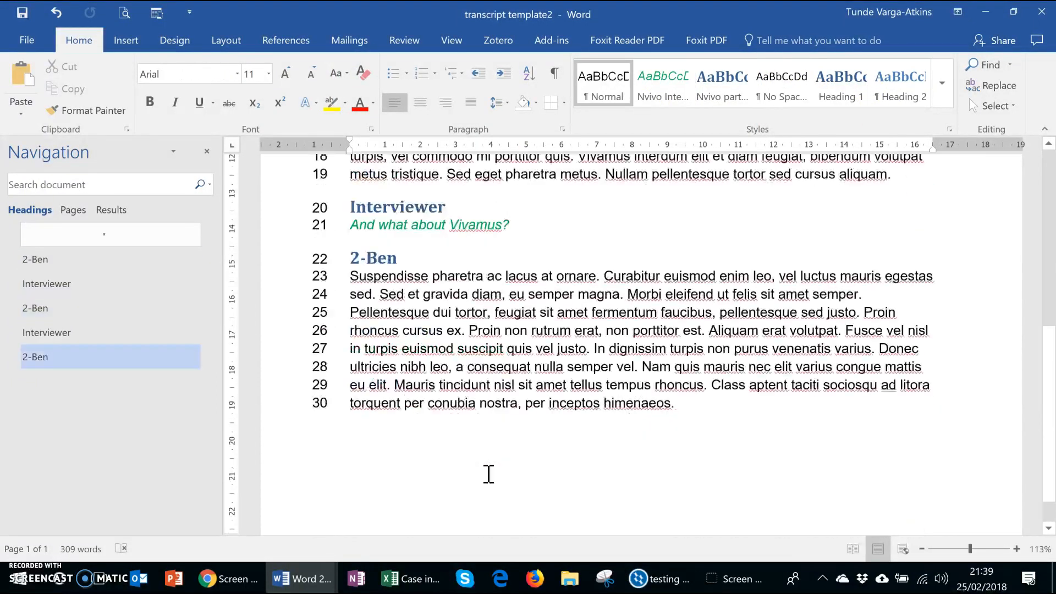
scroll(488, 473, up, 6)
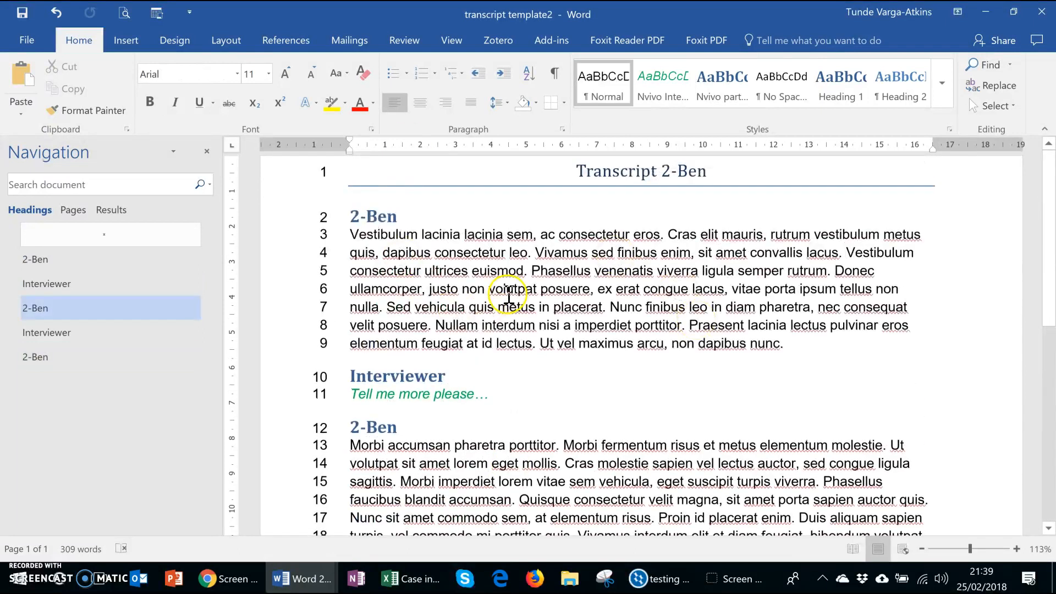
Close both Word transcript documents, transcript template2 and transcript template.
click(1046, 11)
click(316, 579)
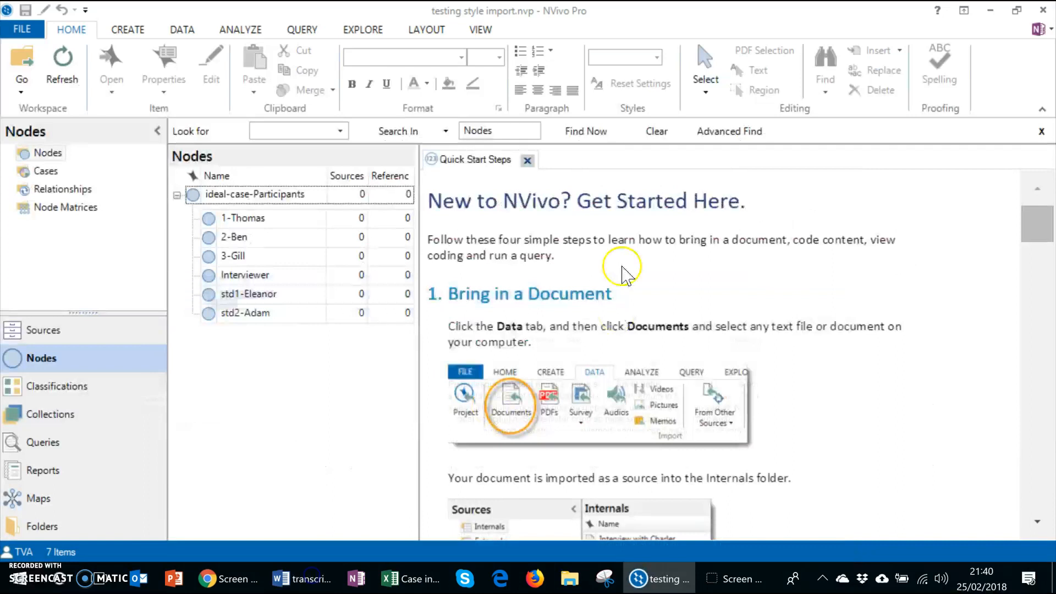
click(312, 579)
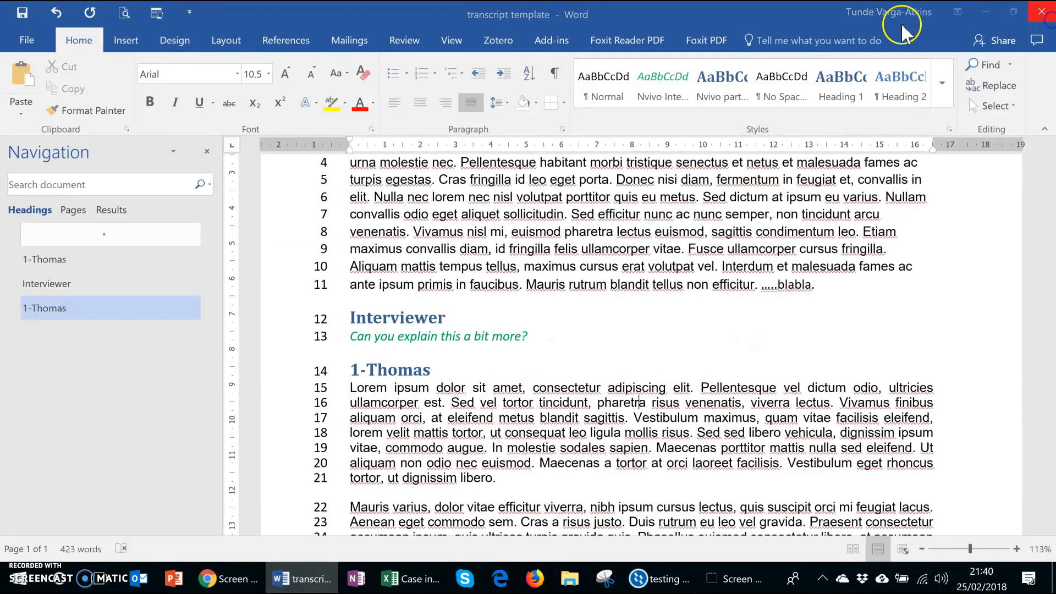
click(1042, 11)
click(463, 324)
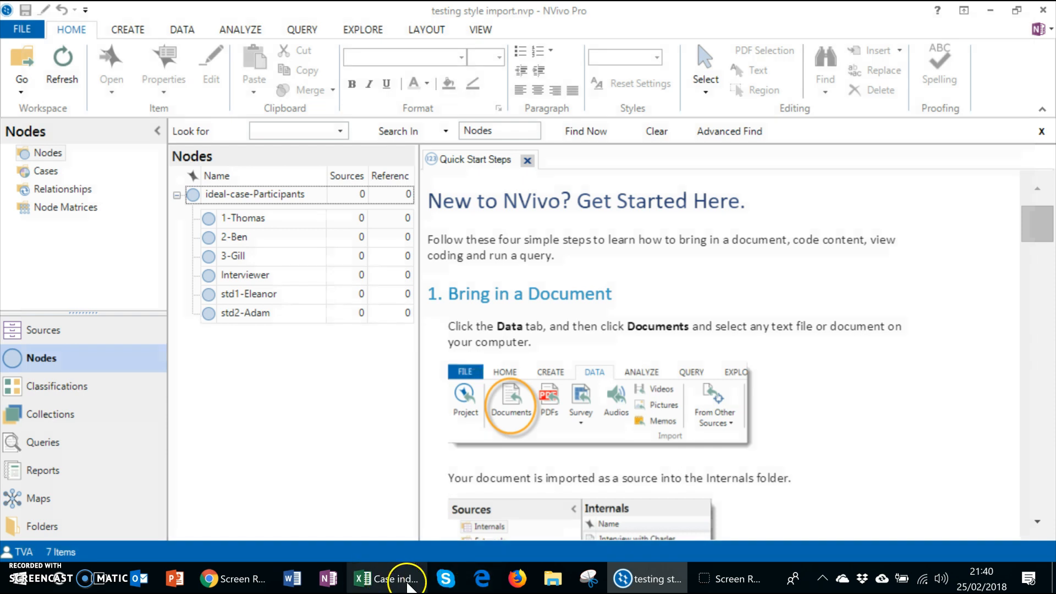
Switch to the Case index - test workbook in Excel, examine the participants' Category and Case columns, and close the workbook.
click(402, 584)
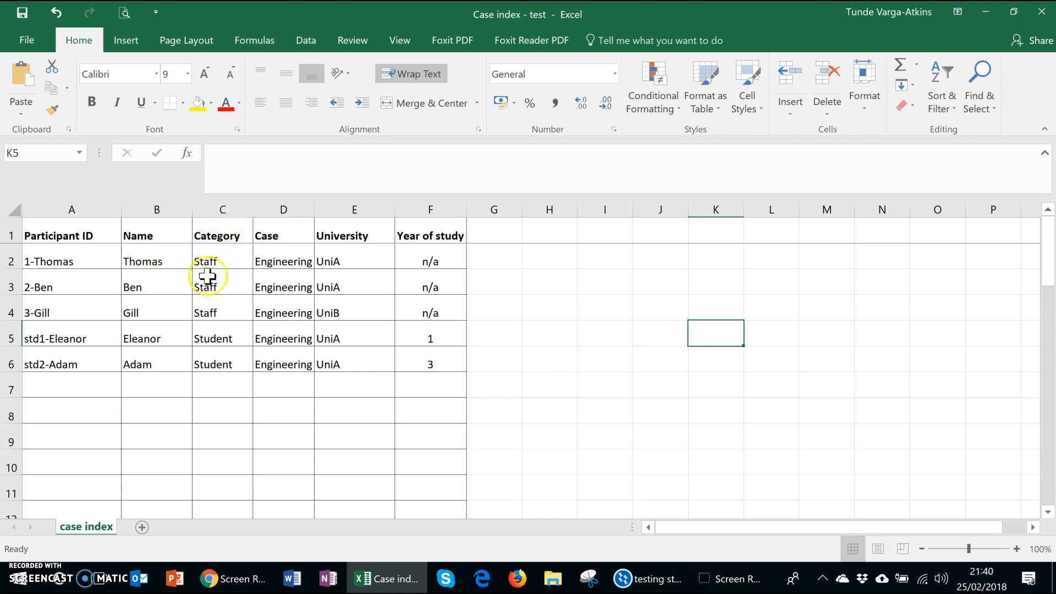
click(225, 265)
click(242, 333)
drag(298, 248, 292, 333)
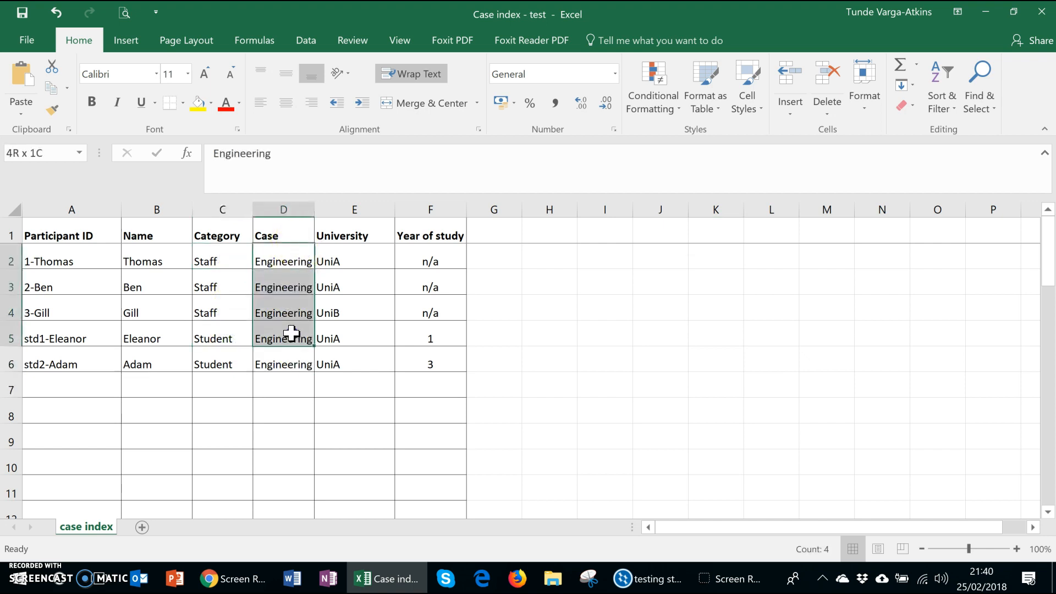
click(287, 252)
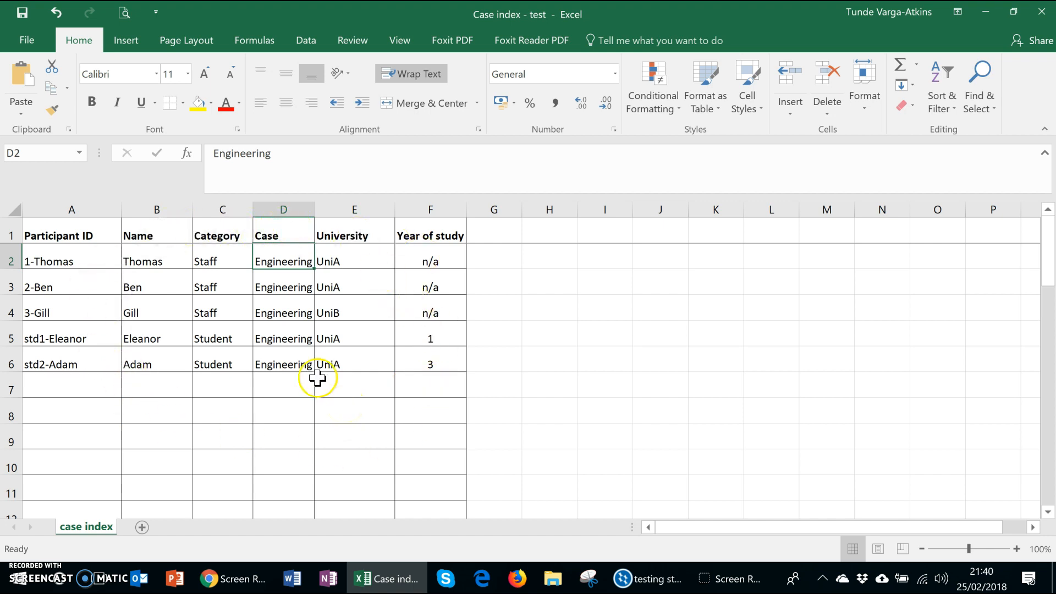
click(1040, 13)
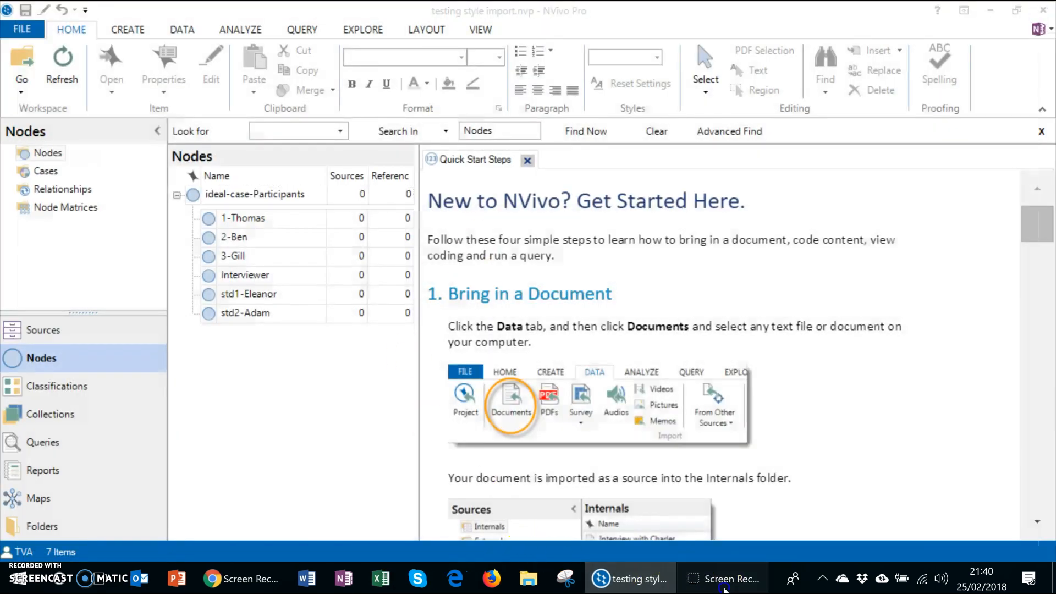
Switch to NVivo and import the transcript template document from the 000-DATA folder as an internal source.
click(638, 580)
click(641, 584)
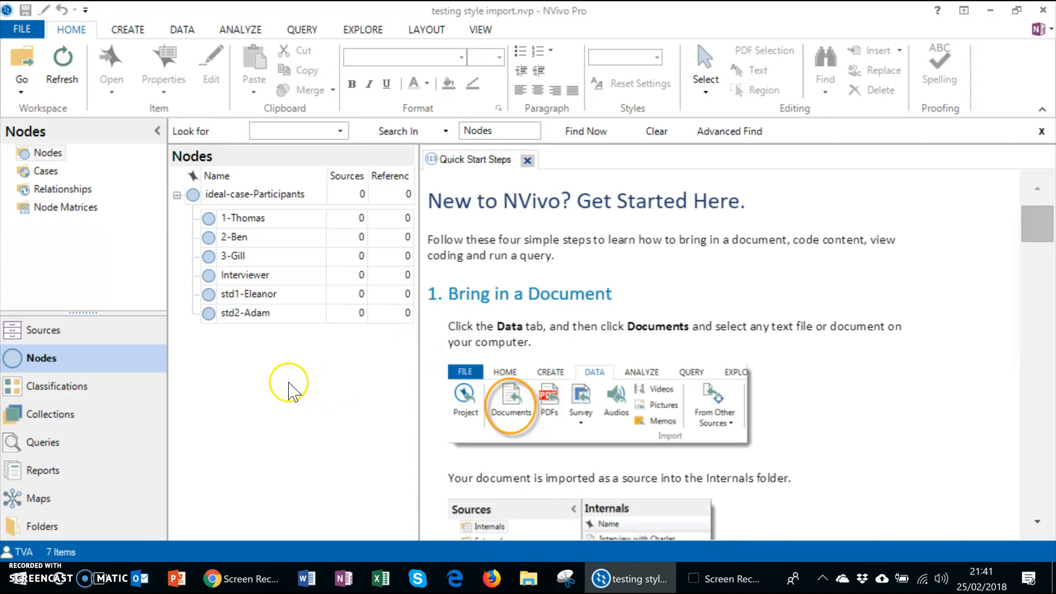
click(27, 340)
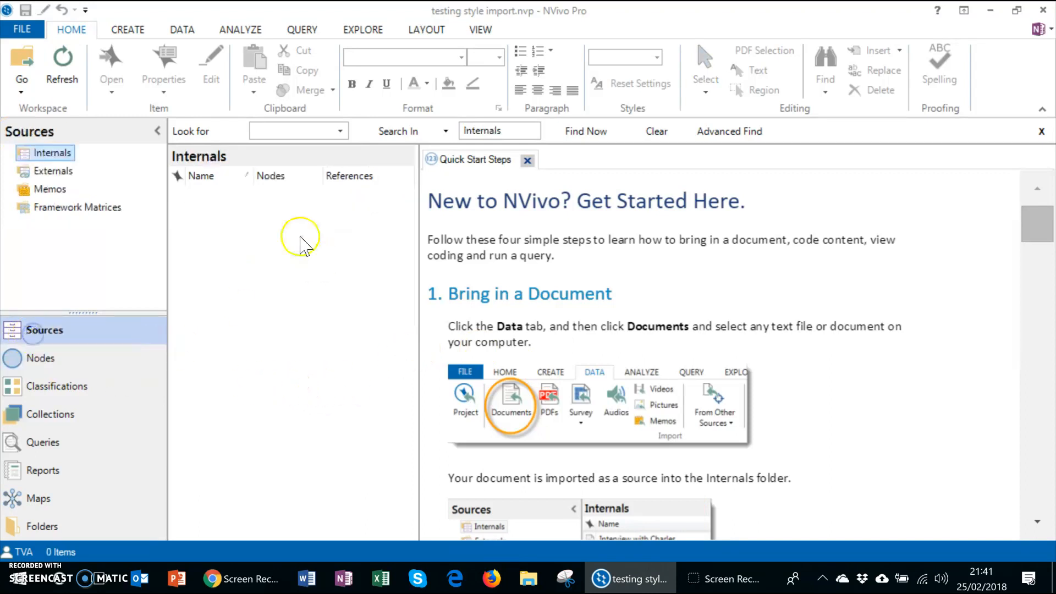
right_click(248, 249)
mouse_move(364, 279)
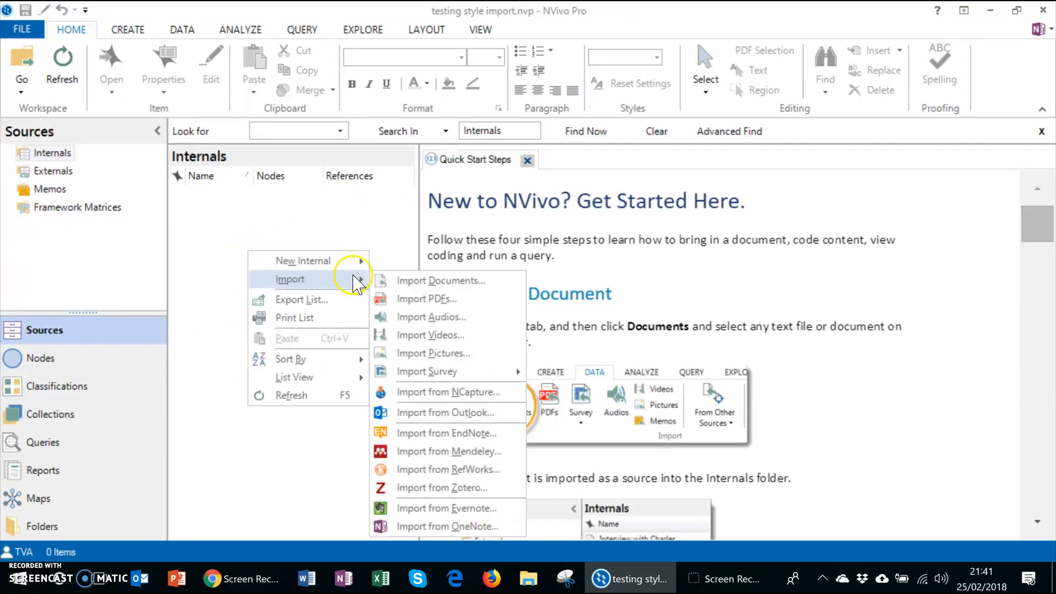
click(407, 278)
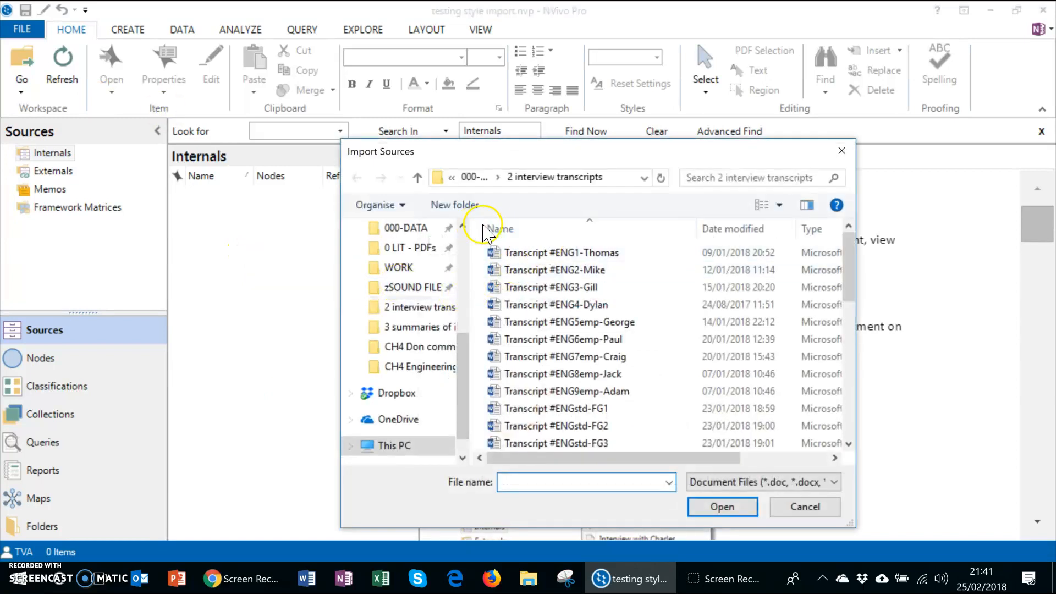
click(472, 177)
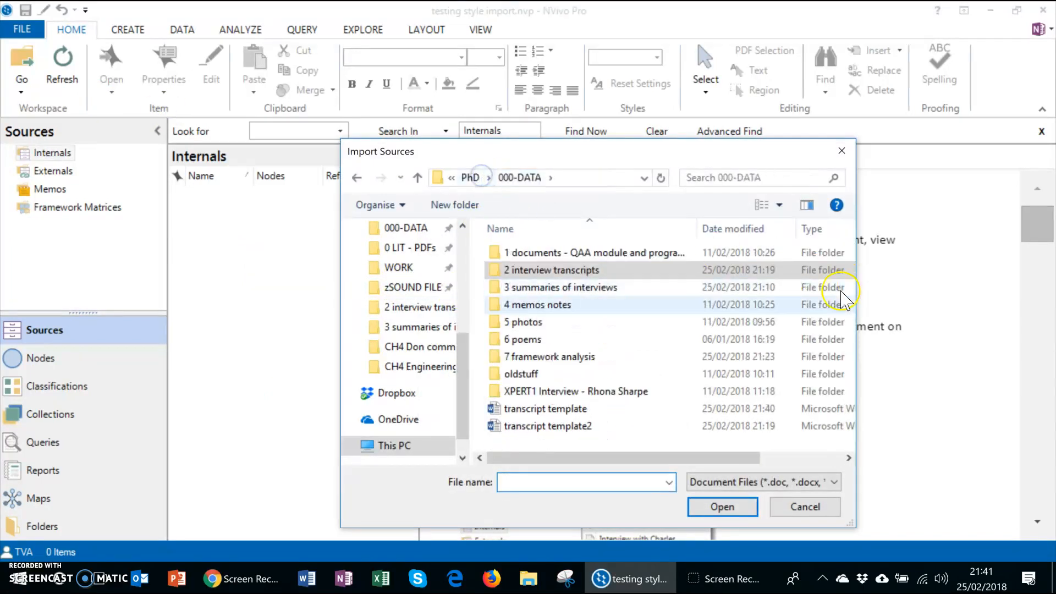
click(582, 410)
click(728, 508)
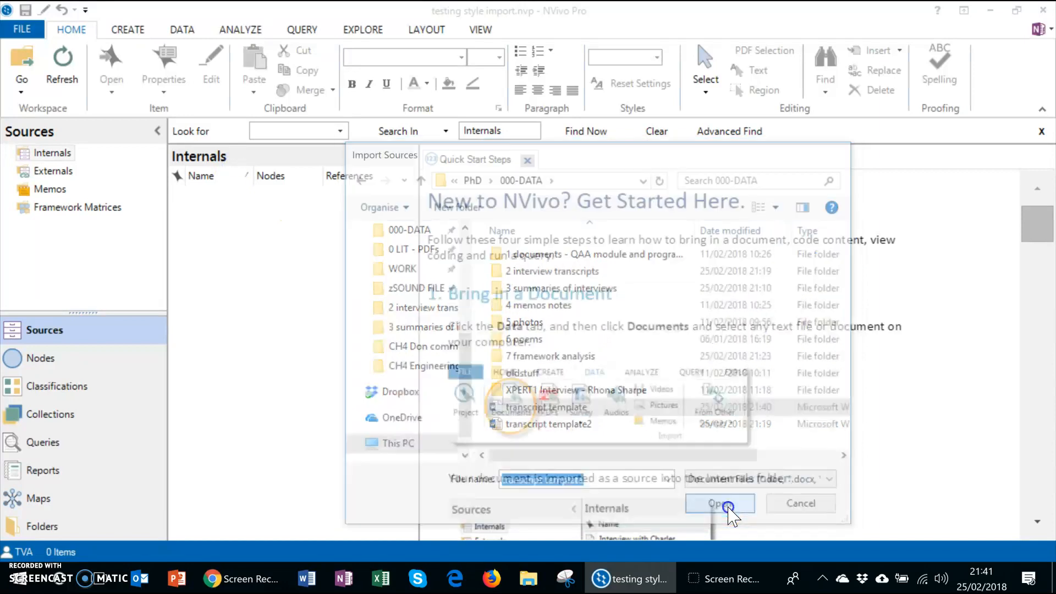
click(598, 226)
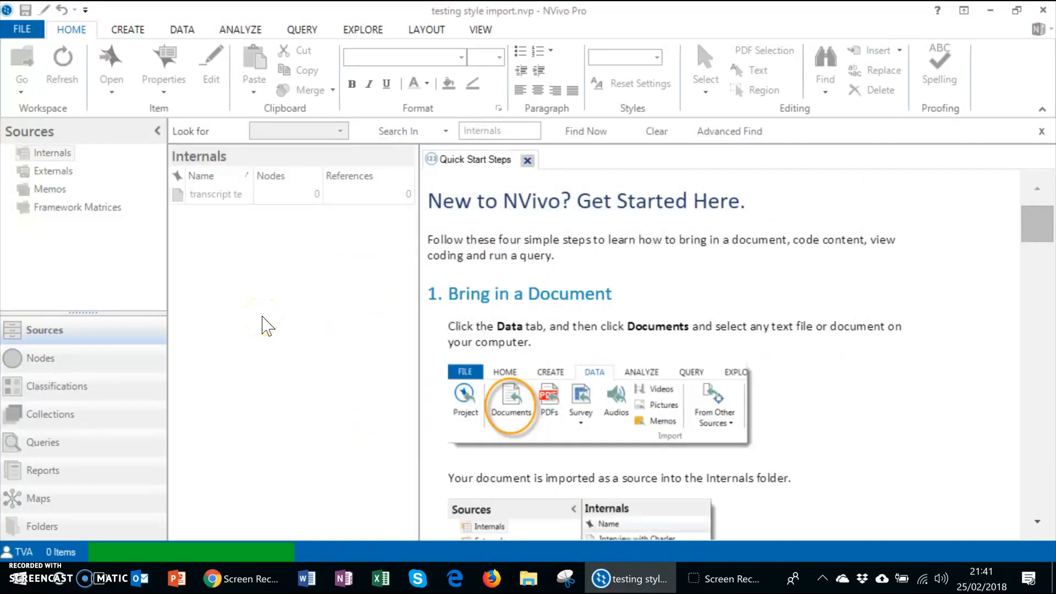
click(663, 425)
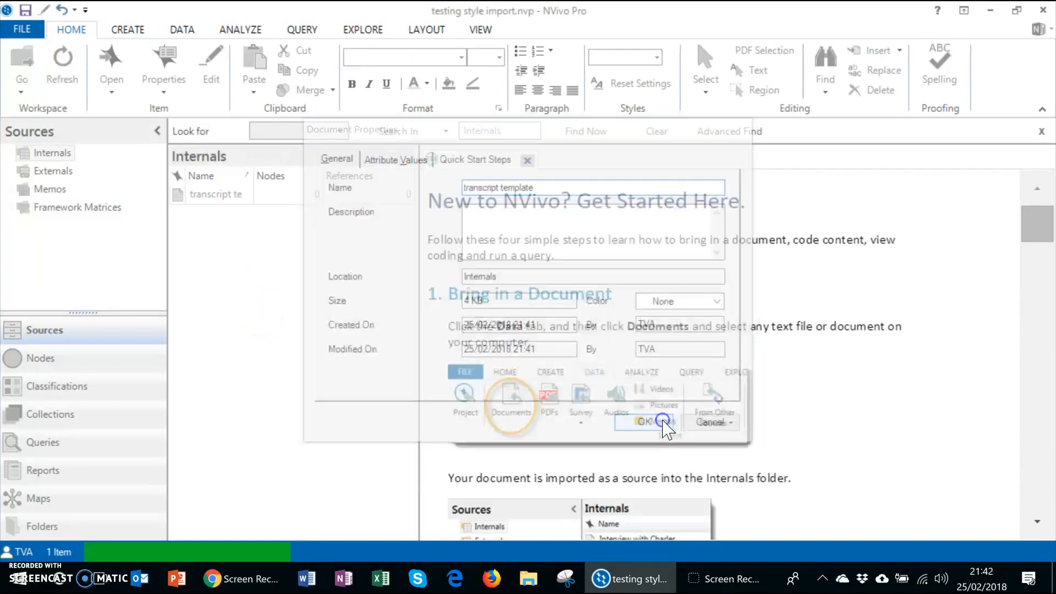
Import the transcript template2 document as a second internal source, keeping its file name as the source name.
right_click(231, 265)
mouse_move(302, 299)
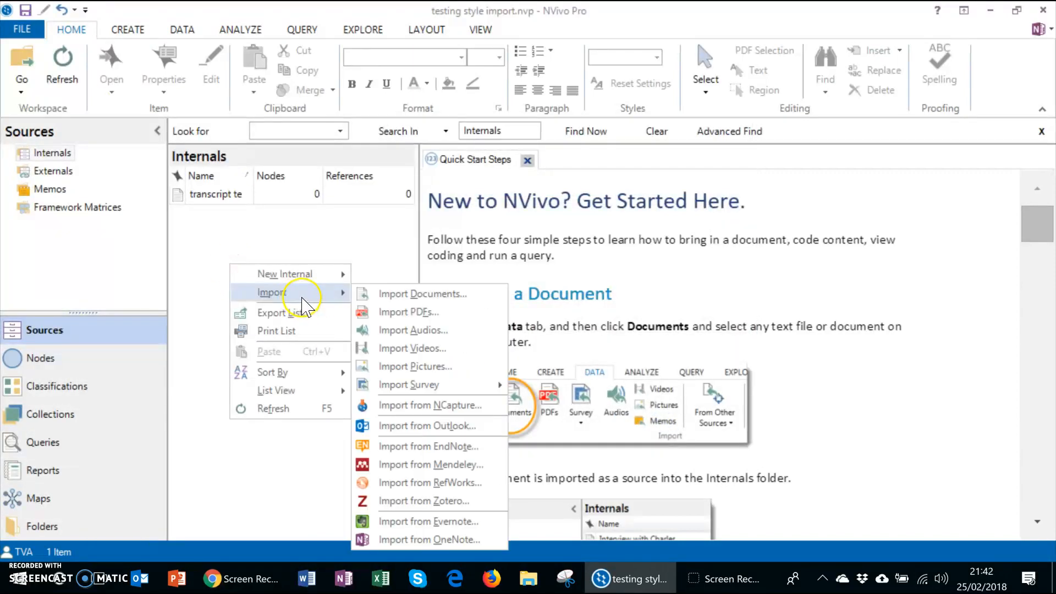
click(409, 296)
scroll(558, 412, right, 1)
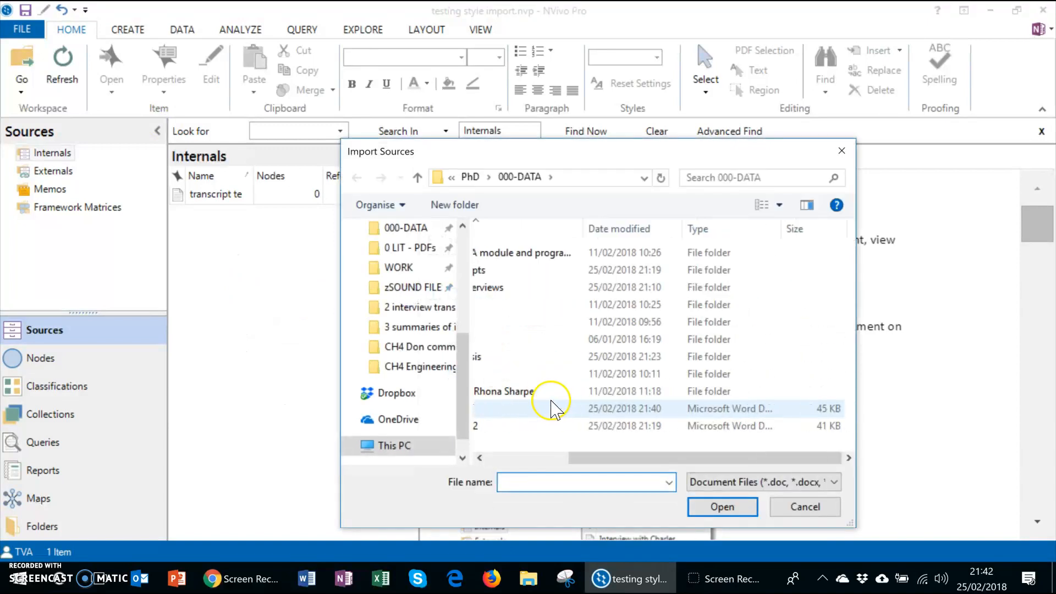
click(537, 426)
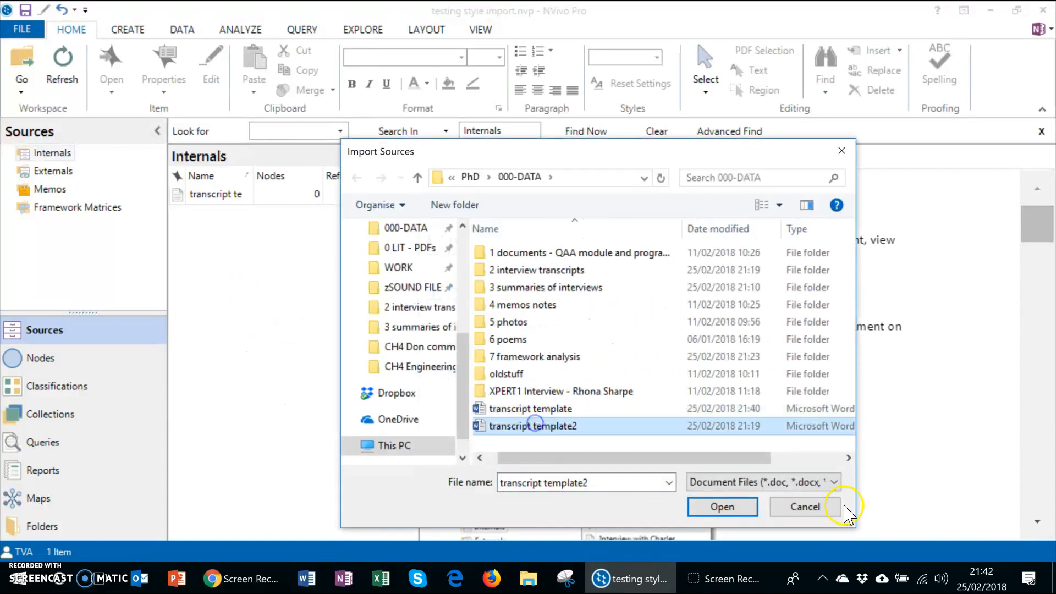
click(725, 506)
click(572, 231)
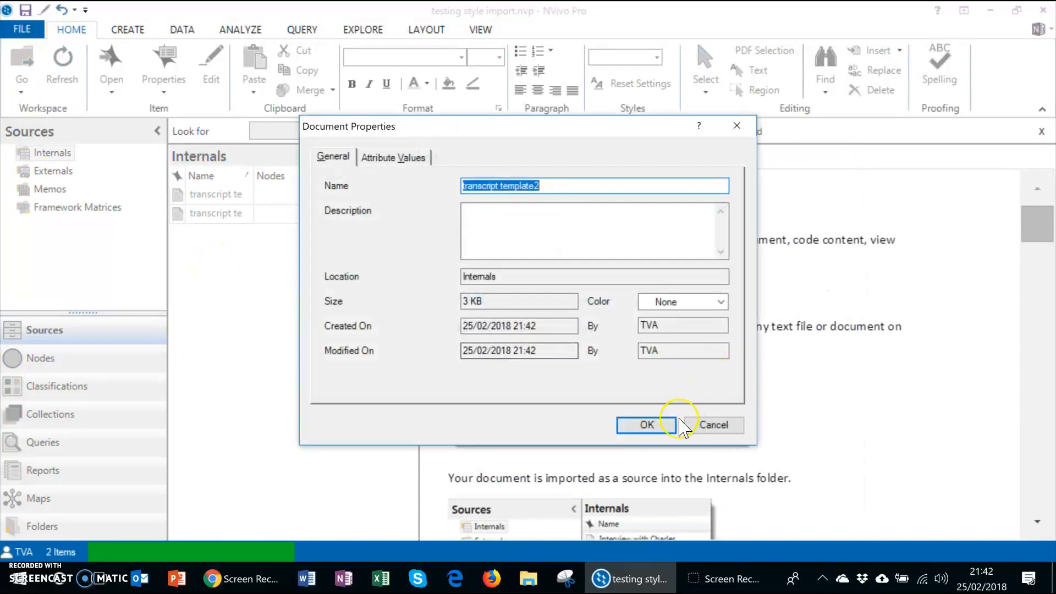
click(650, 426)
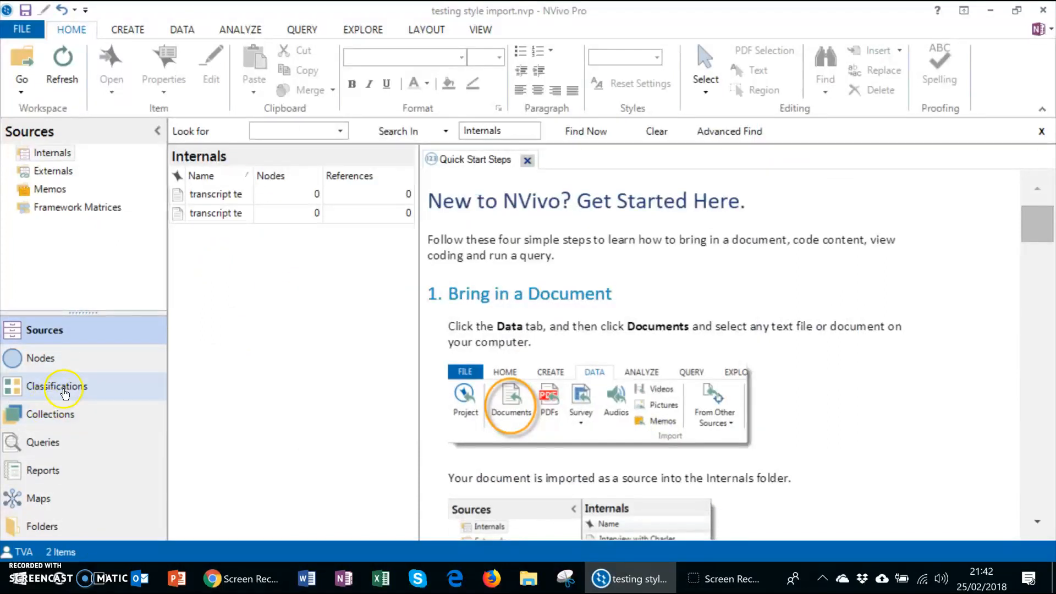
From the case classifications, start a classification sheet import with Case index - test.xlsx from 000-DATA as the file.
click(62, 386)
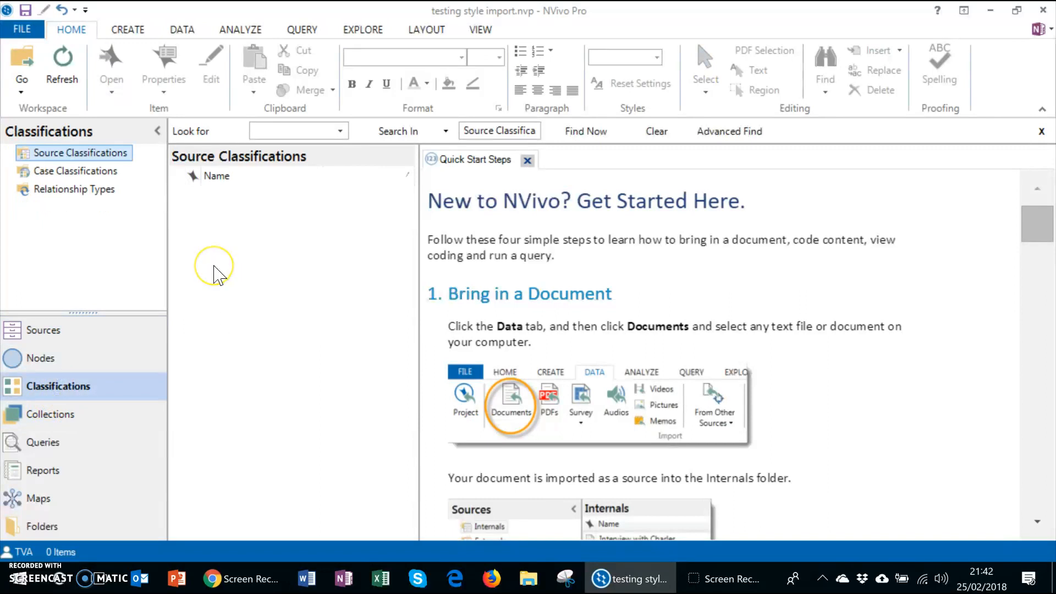
click(83, 170)
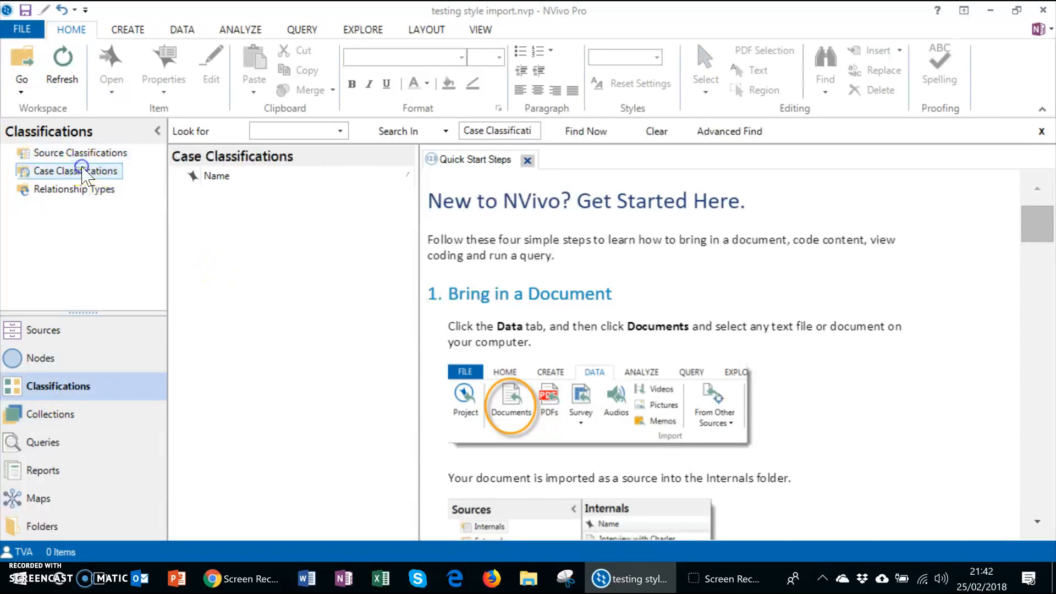
right_click(226, 245)
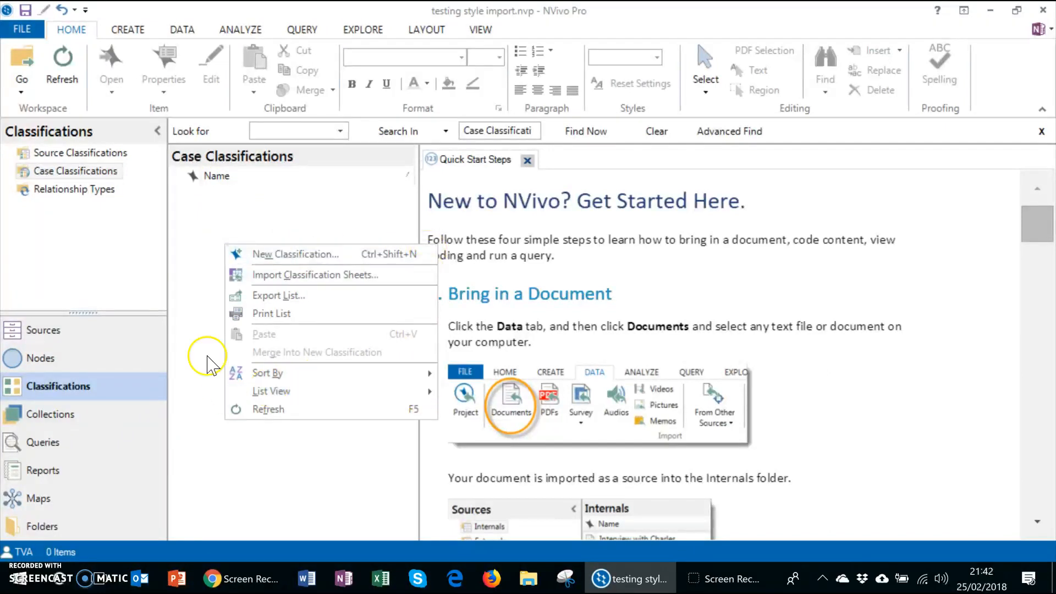
click(193, 308)
click(255, 34)
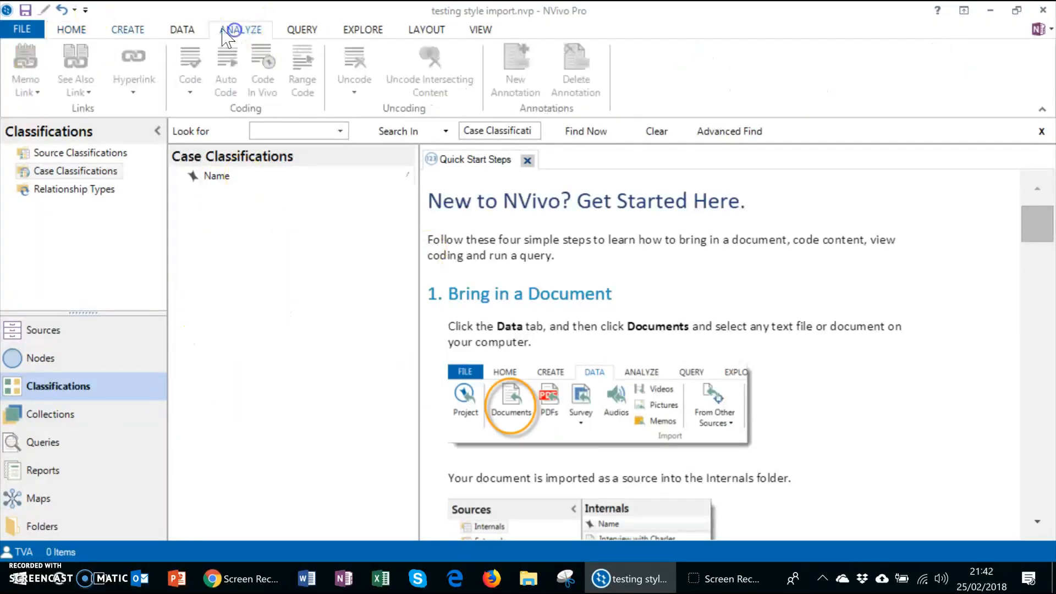
click(180, 35)
click(385, 50)
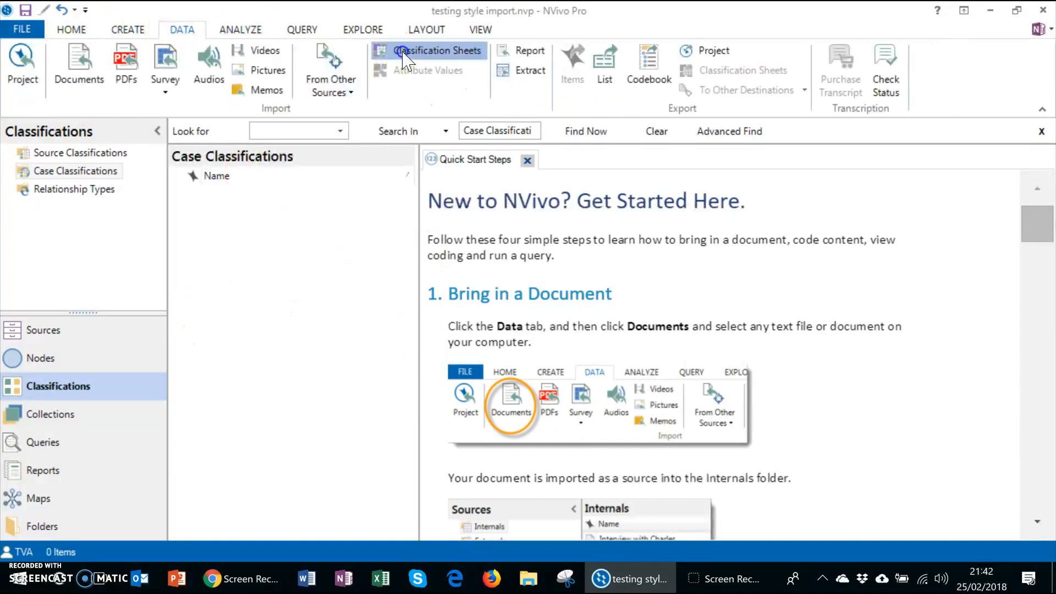
click(697, 168)
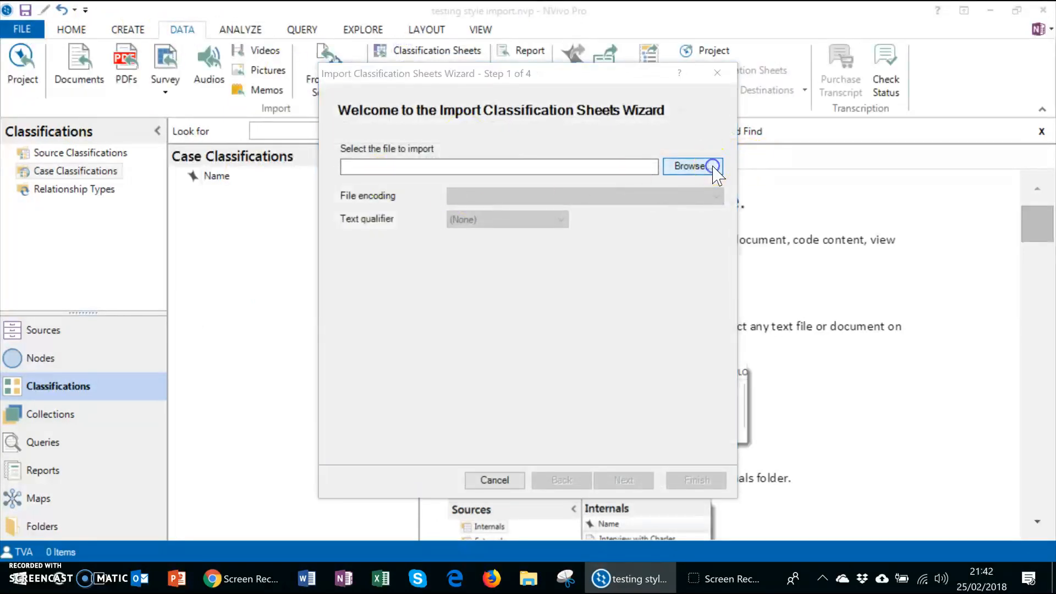
click(490, 356)
click(703, 456)
click(638, 482)
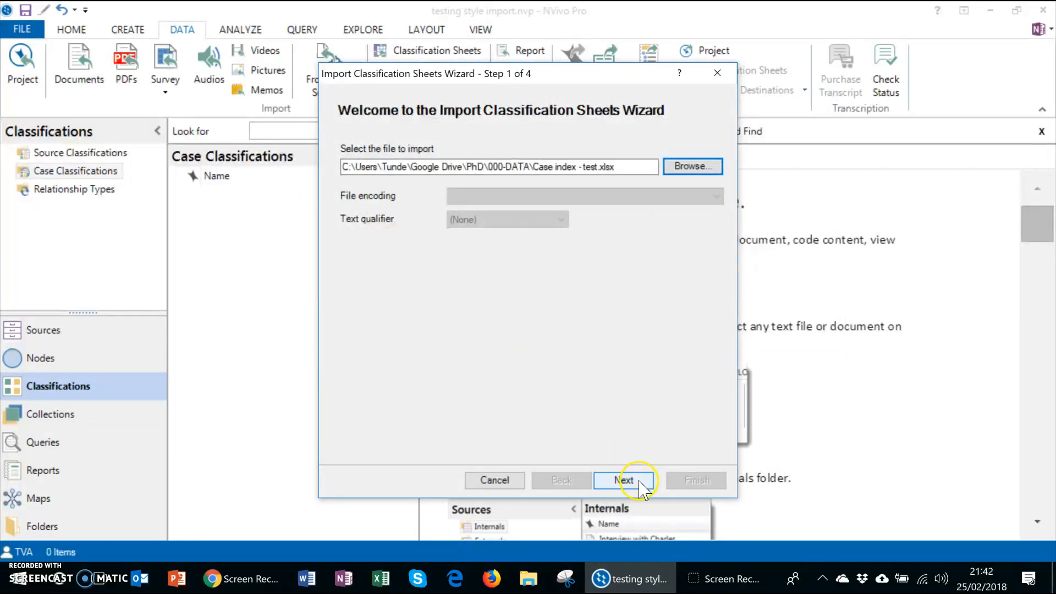
click(639, 482)
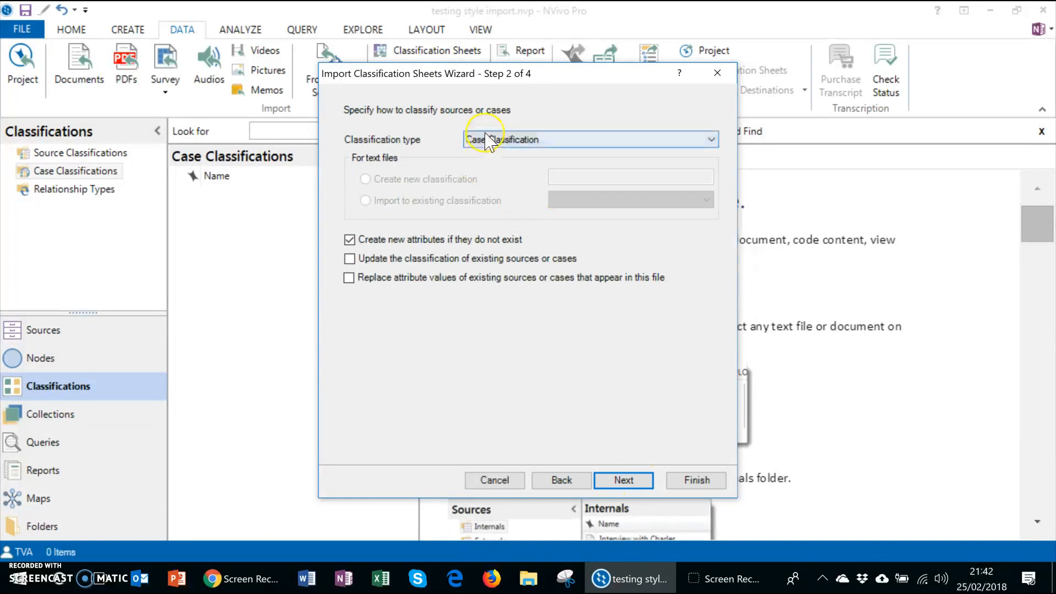
Import the sheet as a Case Classification, with cases represented as names and located under Cases.
click(501, 142)
click(501, 144)
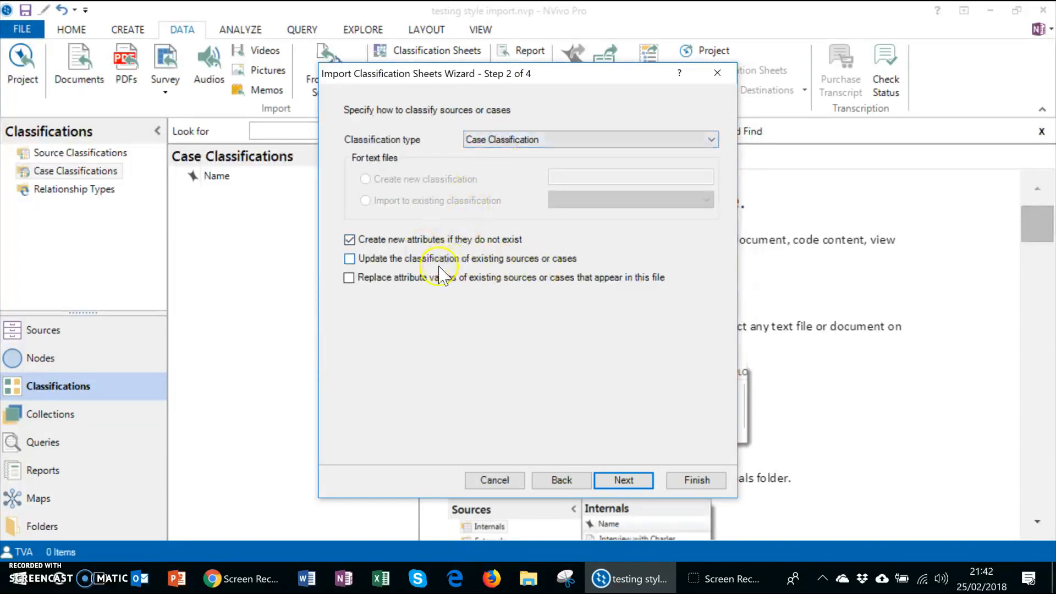
click(625, 479)
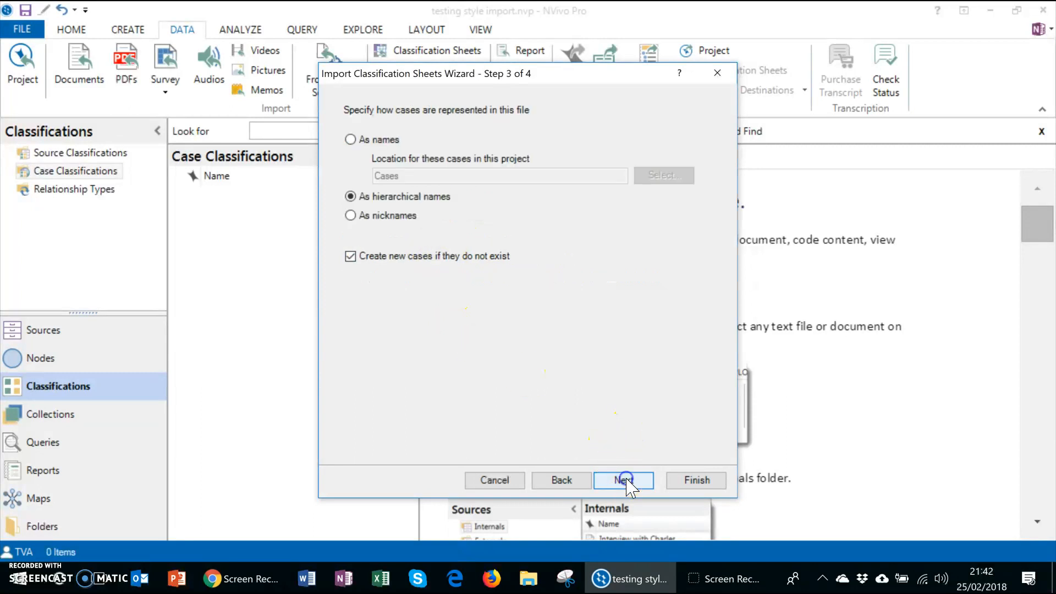
click(390, 139)
click(671, 177)
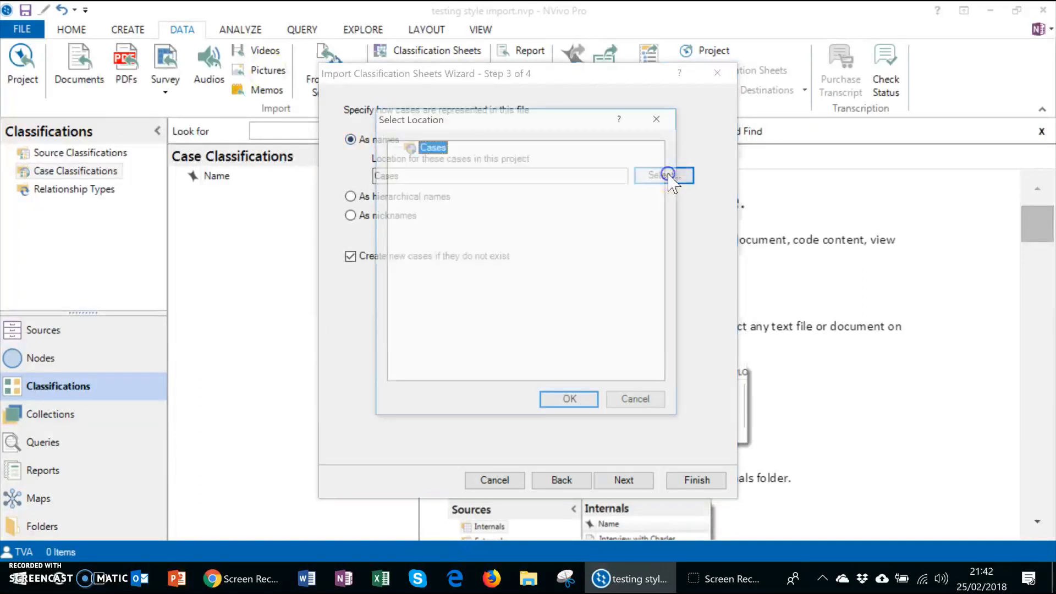
click(572, 401)
click(622, 479)
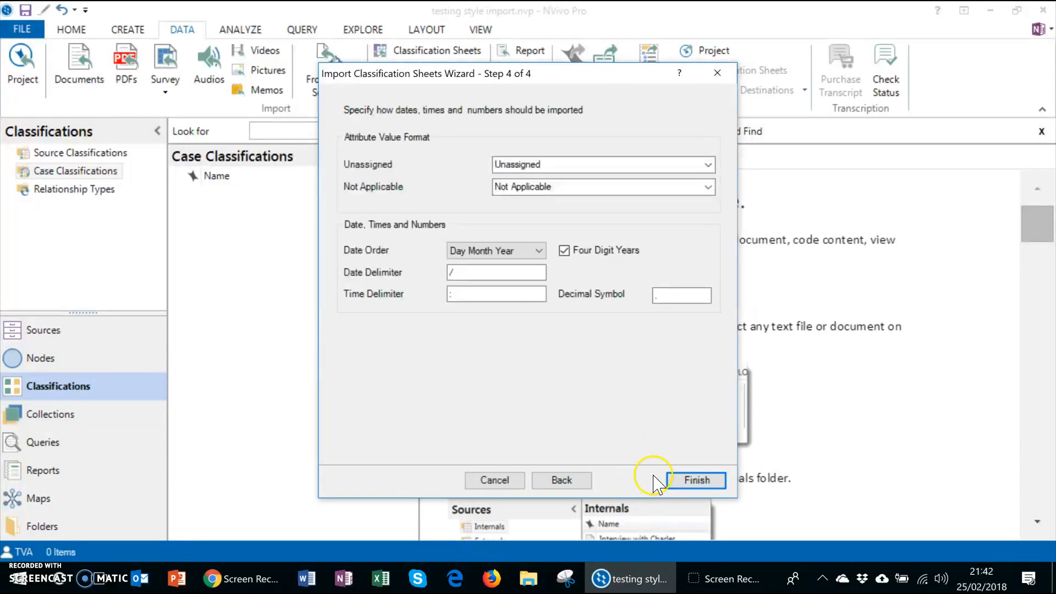
click(496, 270)
click(697, 481)
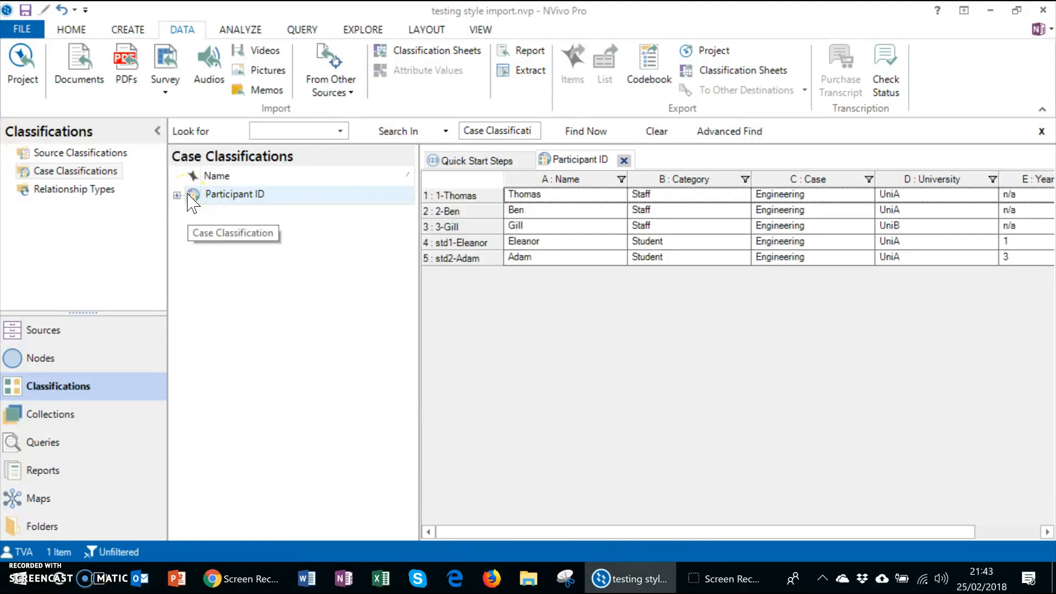
Examine the Participant ID classification's attributes and sheet, then the participant nodes under ideal-case-Participants.
click(176, 195)
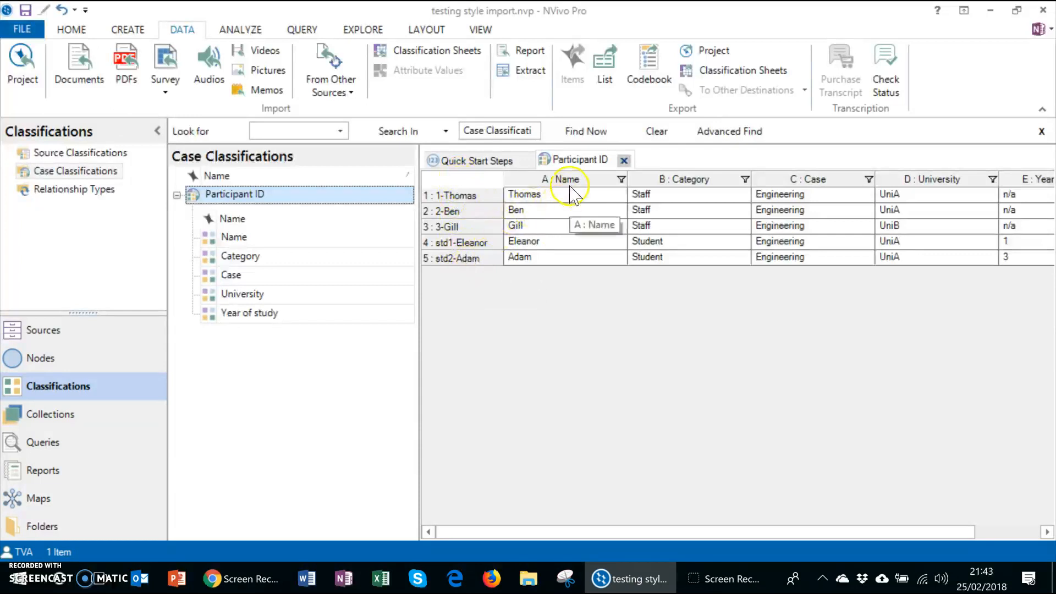
click(924, 514)
drag(967, 538, 822, 534)
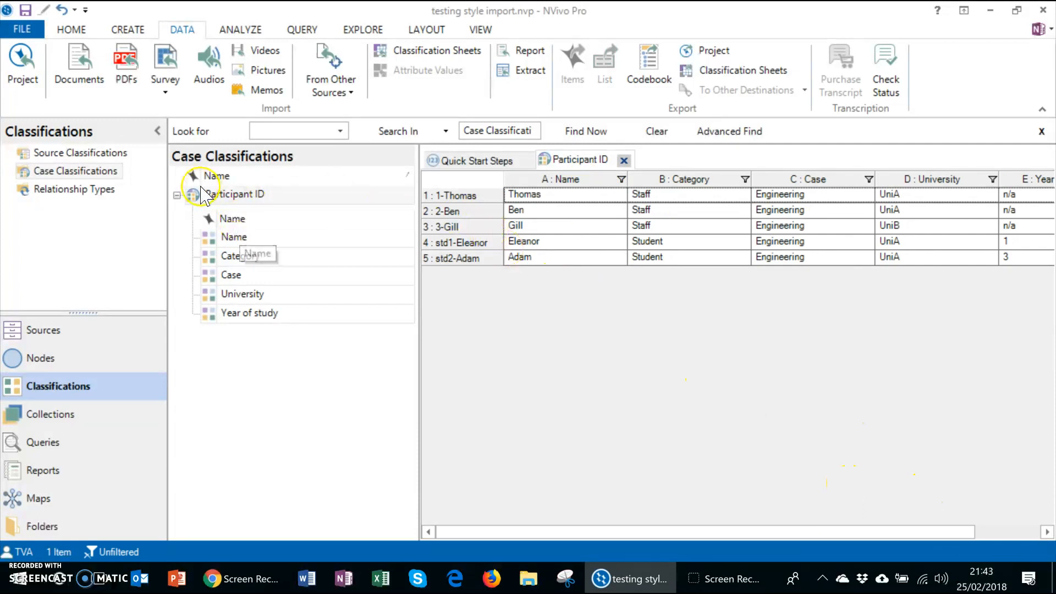
click(177, 194)
click(58, 360)
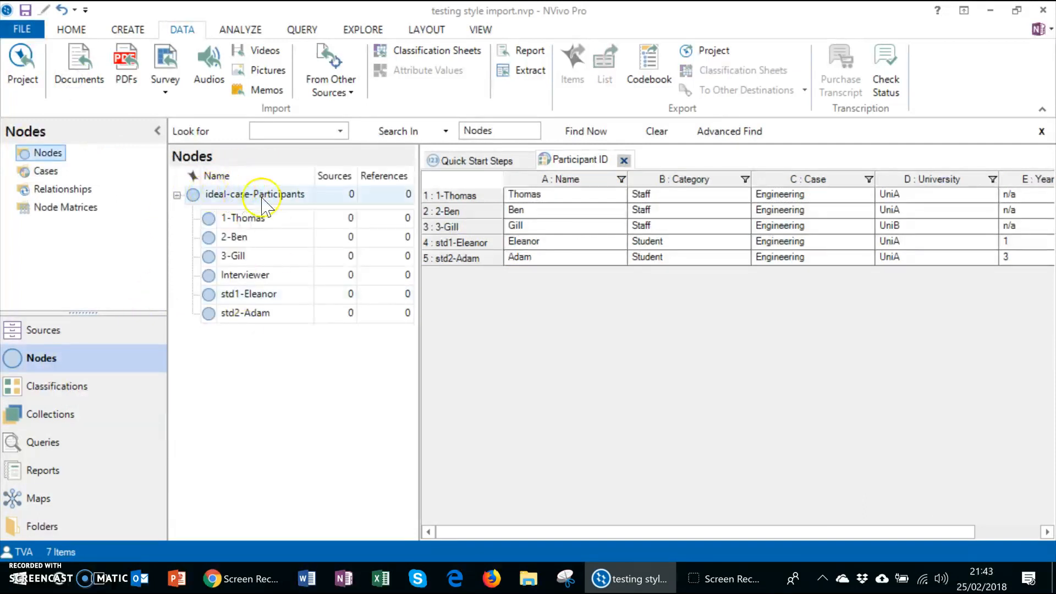
click(177, 195)
Start auto coding the transcript template source by paragraph styles, selecting the Nvivo participant heading style.
click(47, 339)
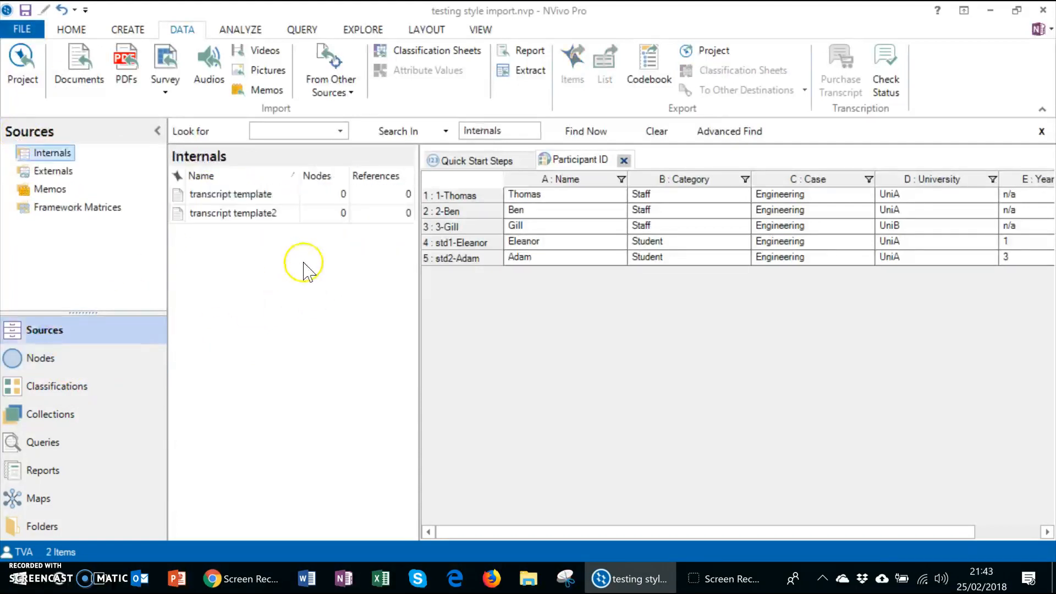
click(242, 195)
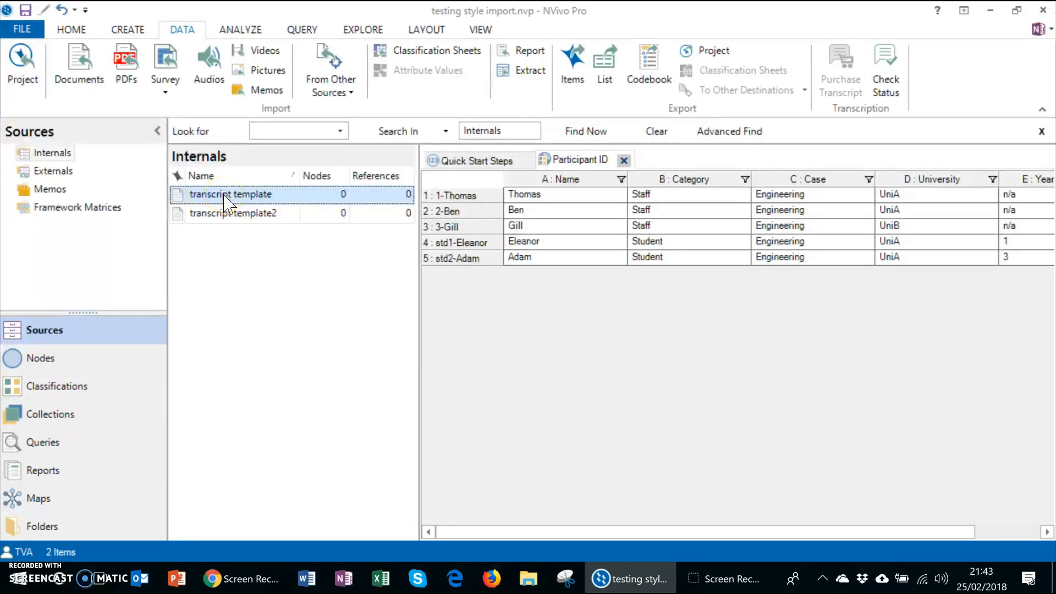
right_click(226, 196)
click(267, 223)
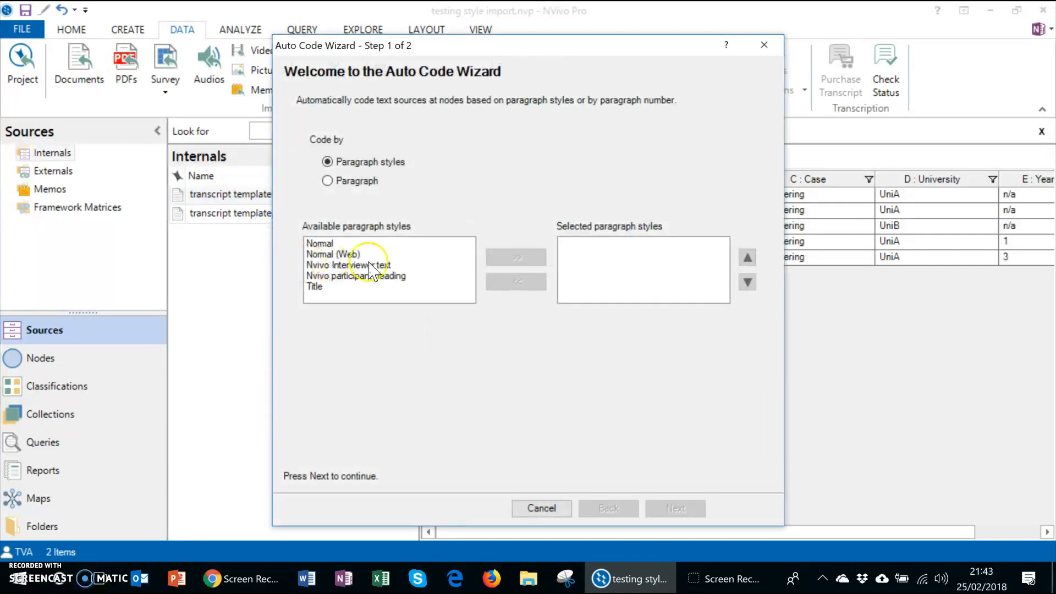
click(374, 278)
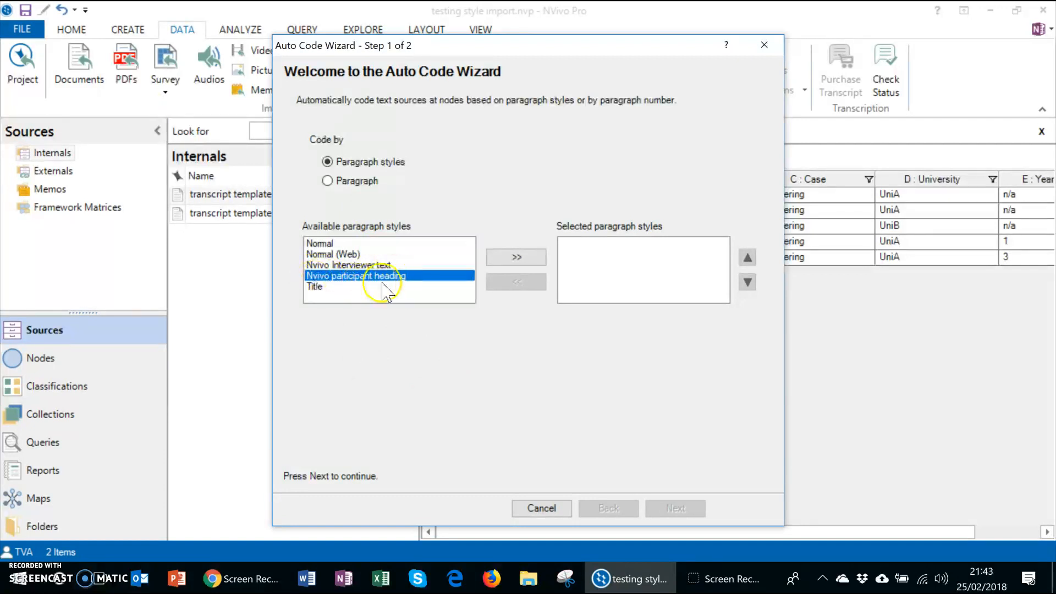
click(534, 257)
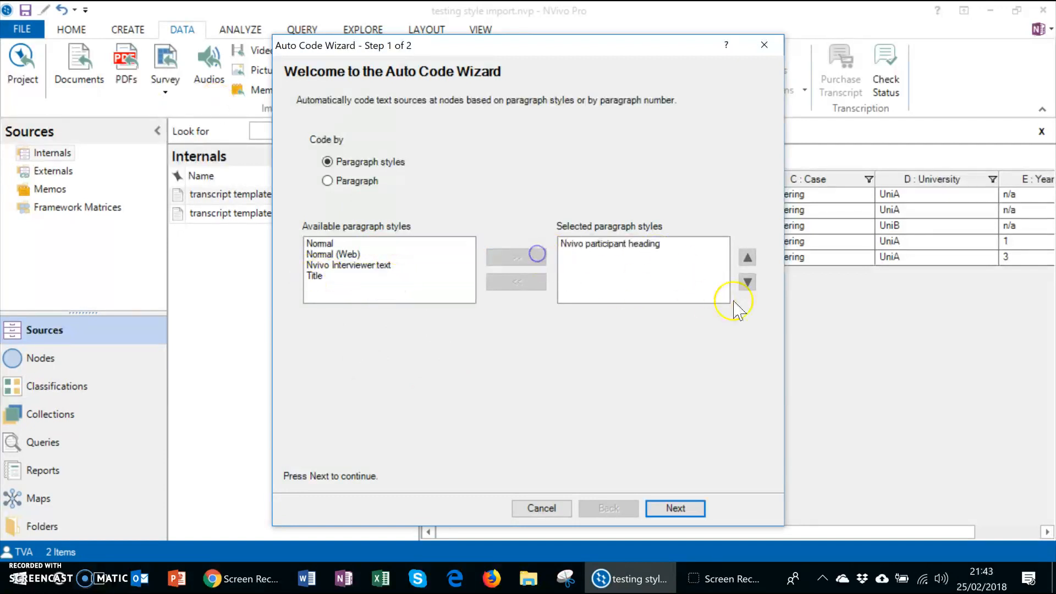
click(676, 508)
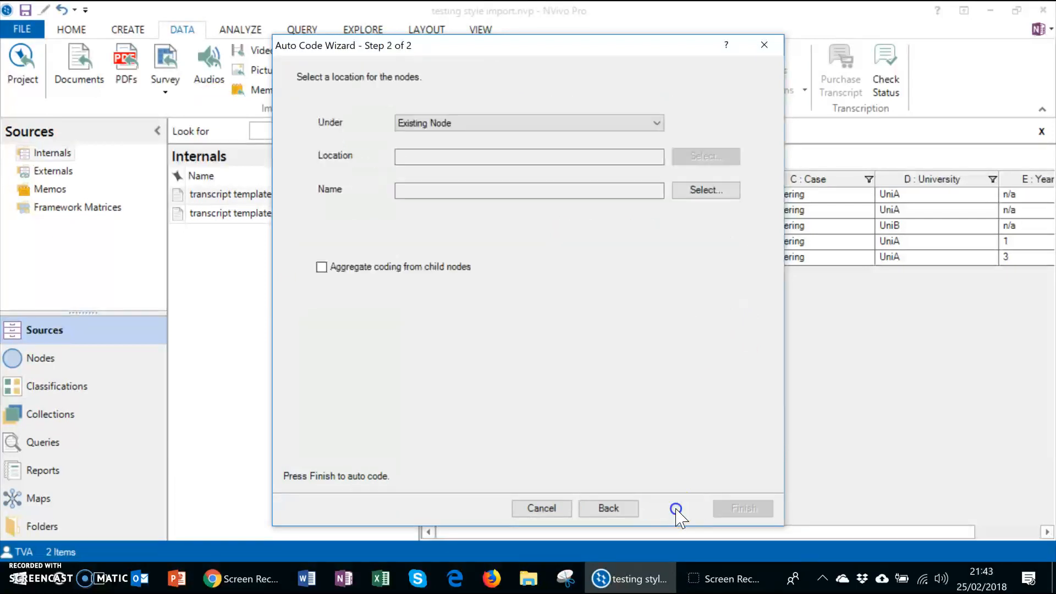
Place the auto-coded nodes under a new node named Participants, located in Nodes, and run the coding.
click(483, 121)
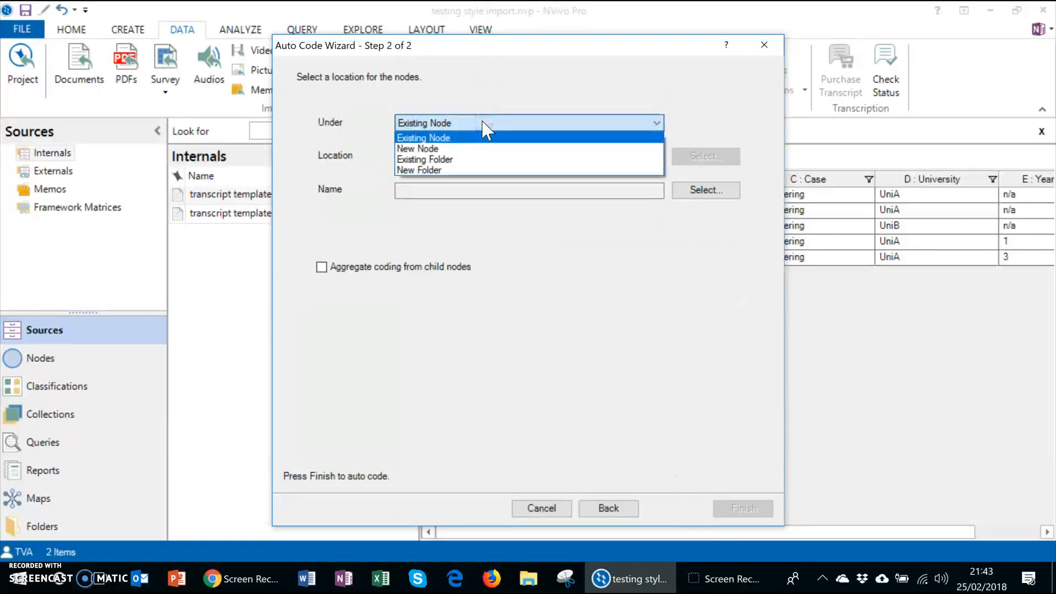
click(460, 137)
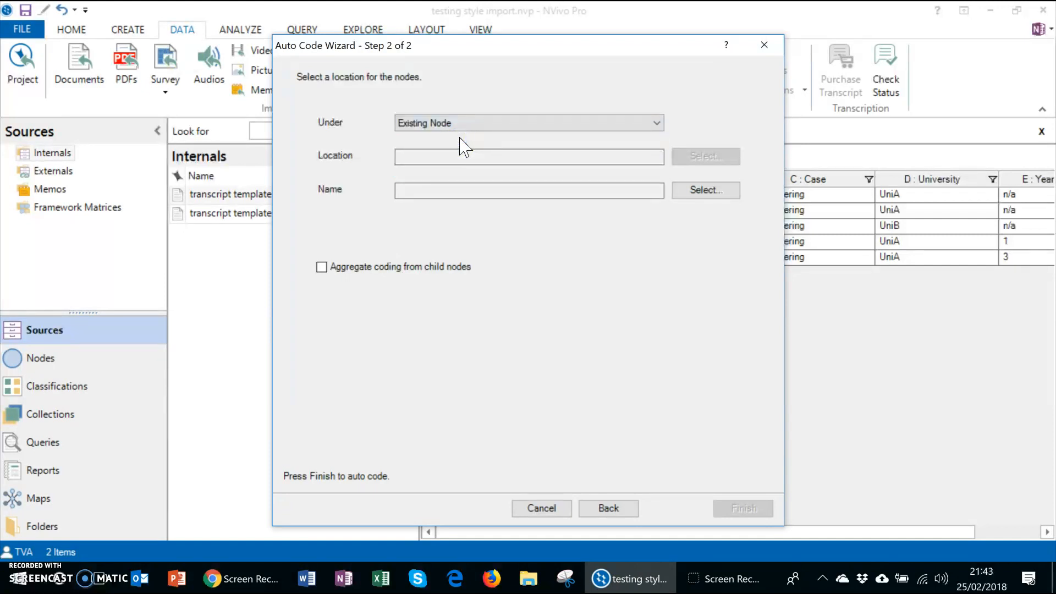
click(458, 123)
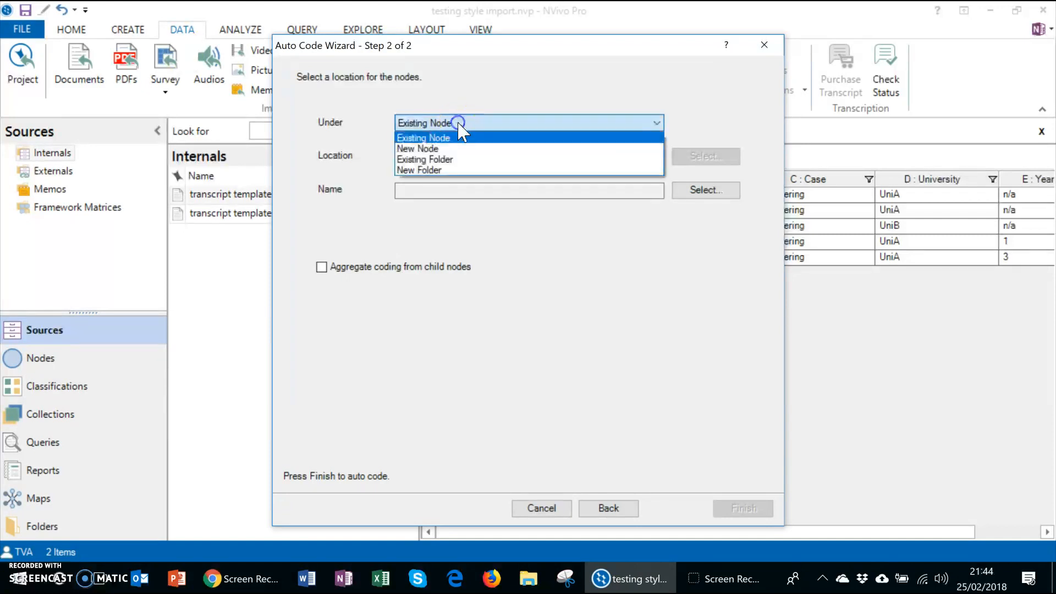
click(460, 148)
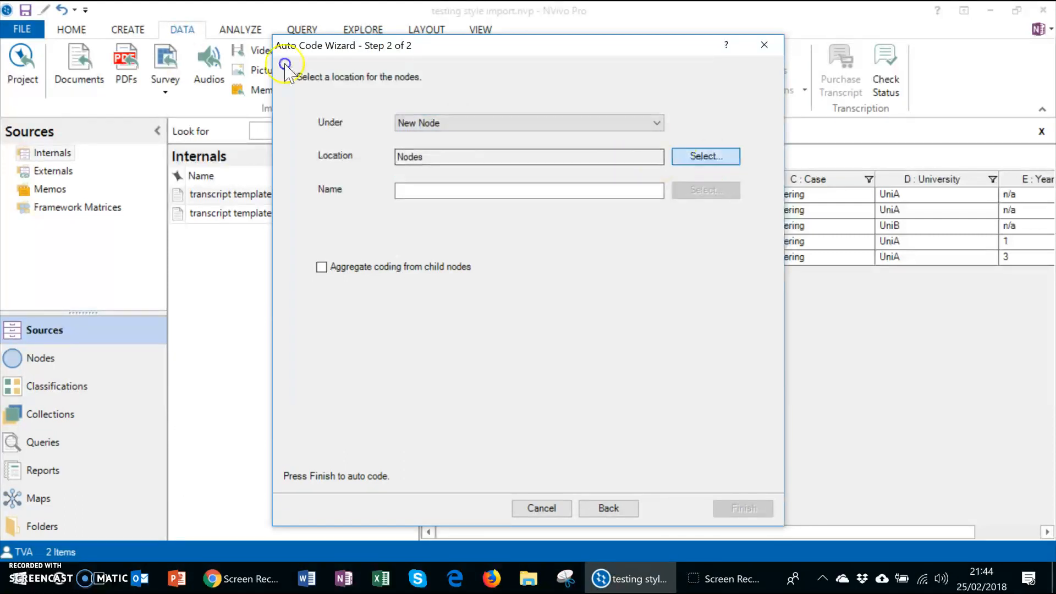
click(712, 157)
click(395, 147)
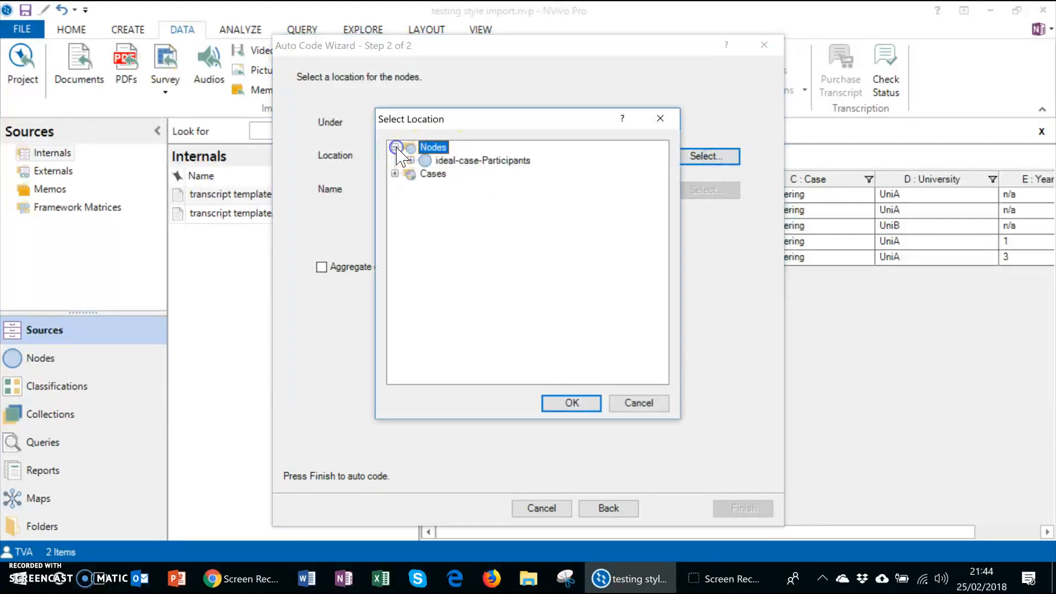
click(572, 403)
click(426, 187)
text(P)
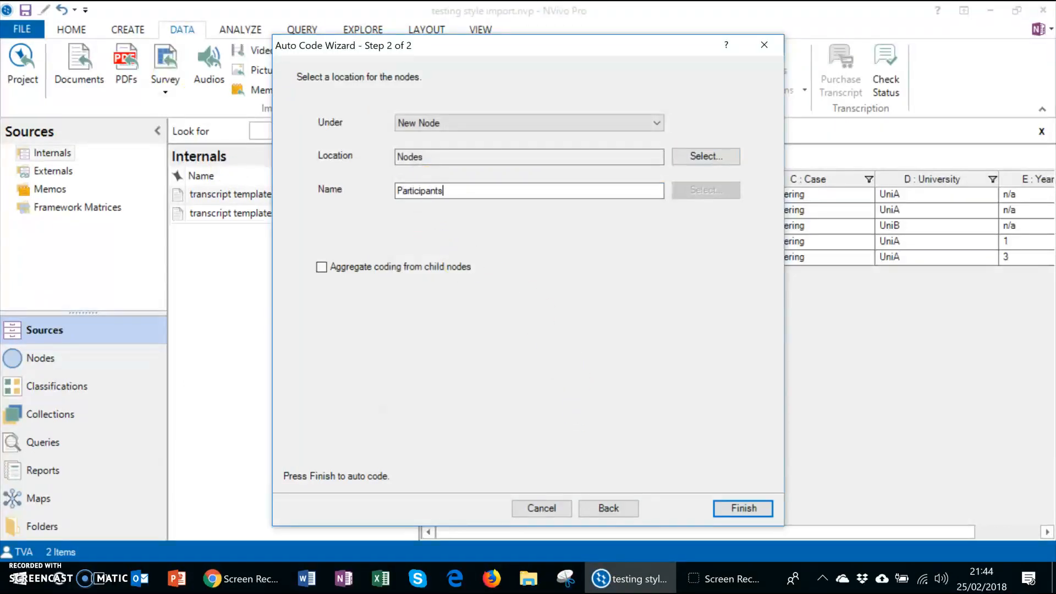
text(articipants)
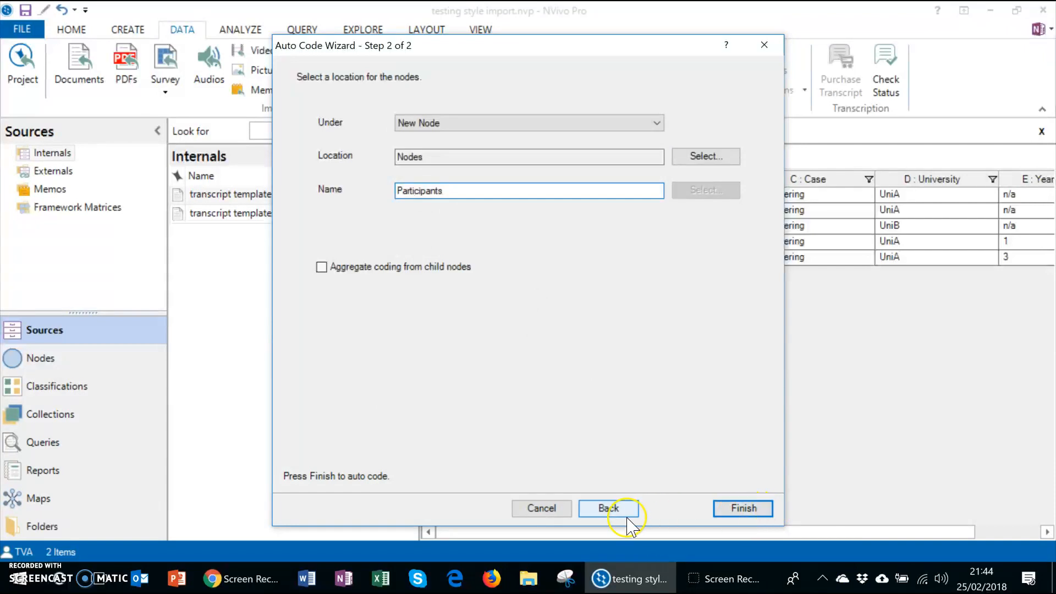
click(751, 519)
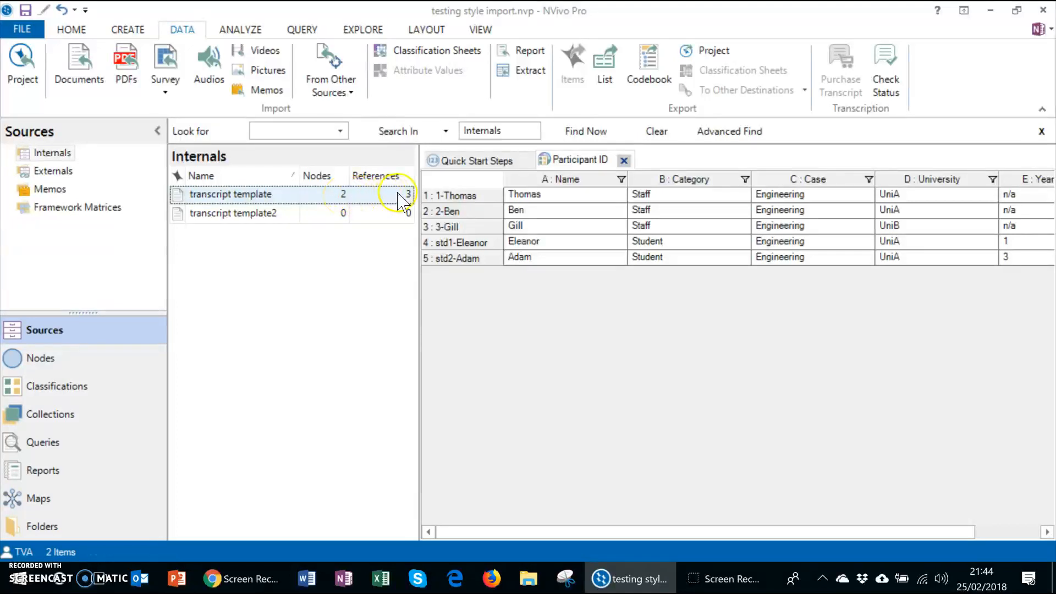
Check the child nodes and their references under the new Participants node.
click(38, 361)
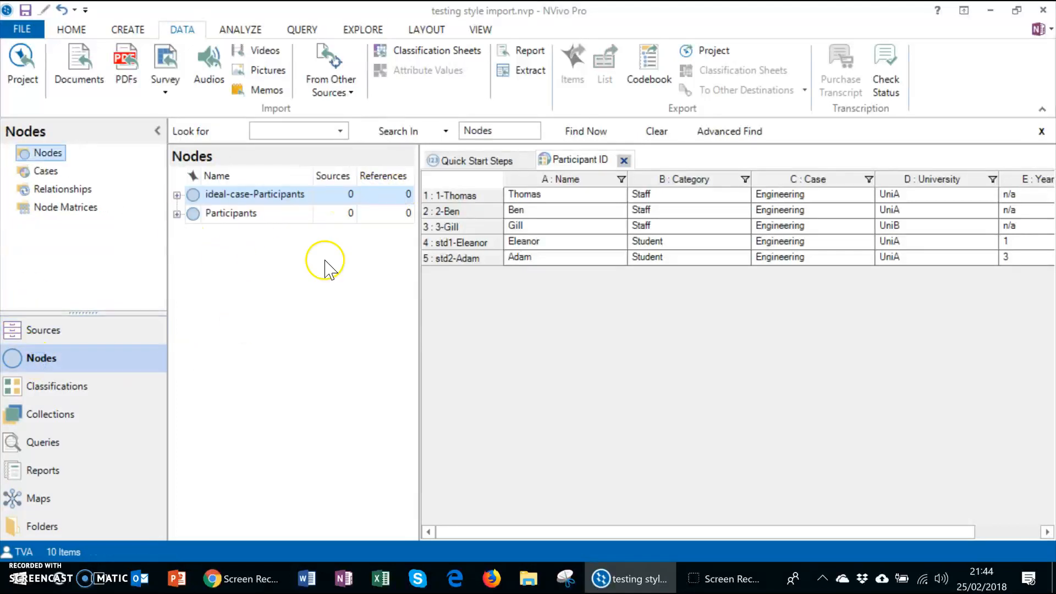
click(232, 214)
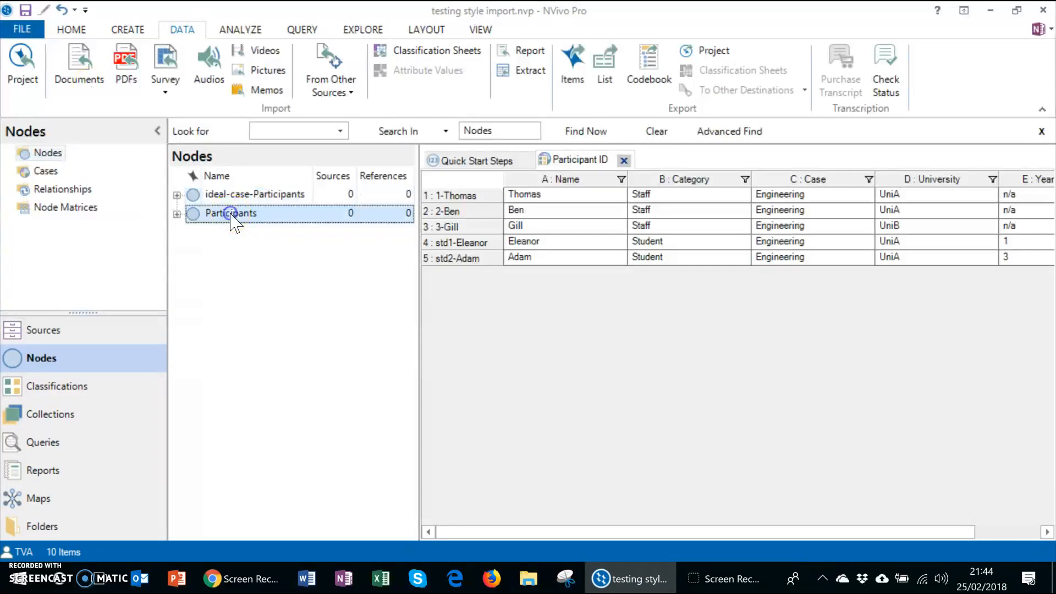
click(177, 213)
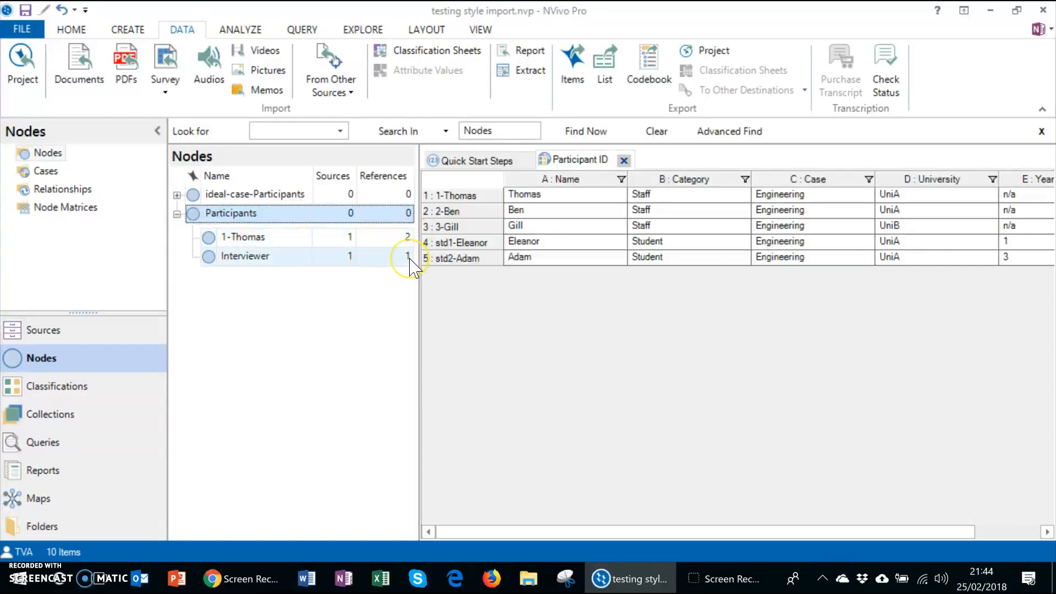
click(177, 213)
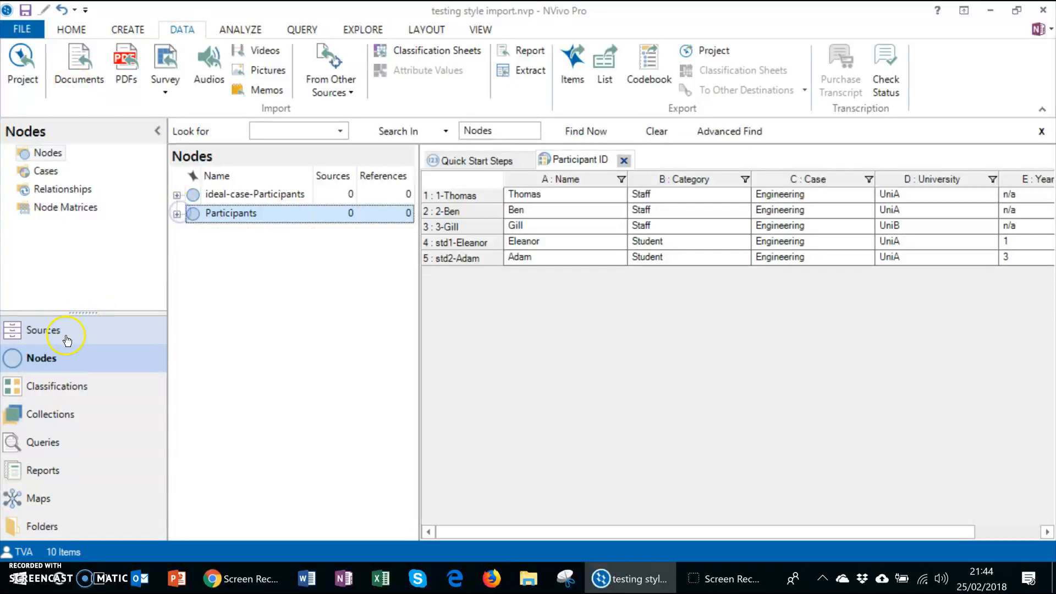
Auto code transcript template2 by the Nvivo participant heading style, placing its nodes under the existing Participants node.
click(40, 330)
right_click(242, 213)
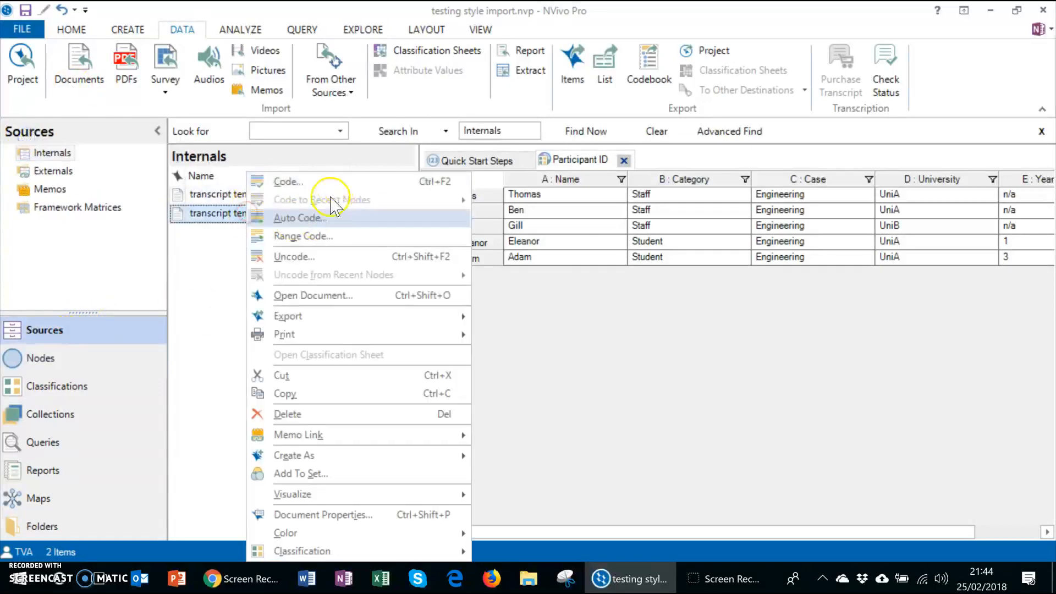
click(325, 217)
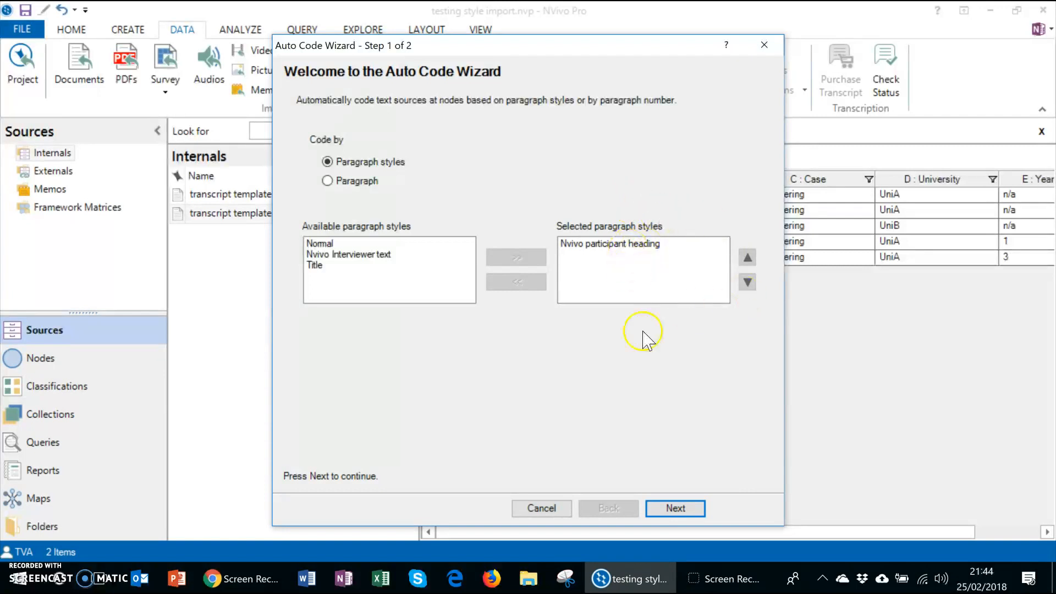
click(677, 508)
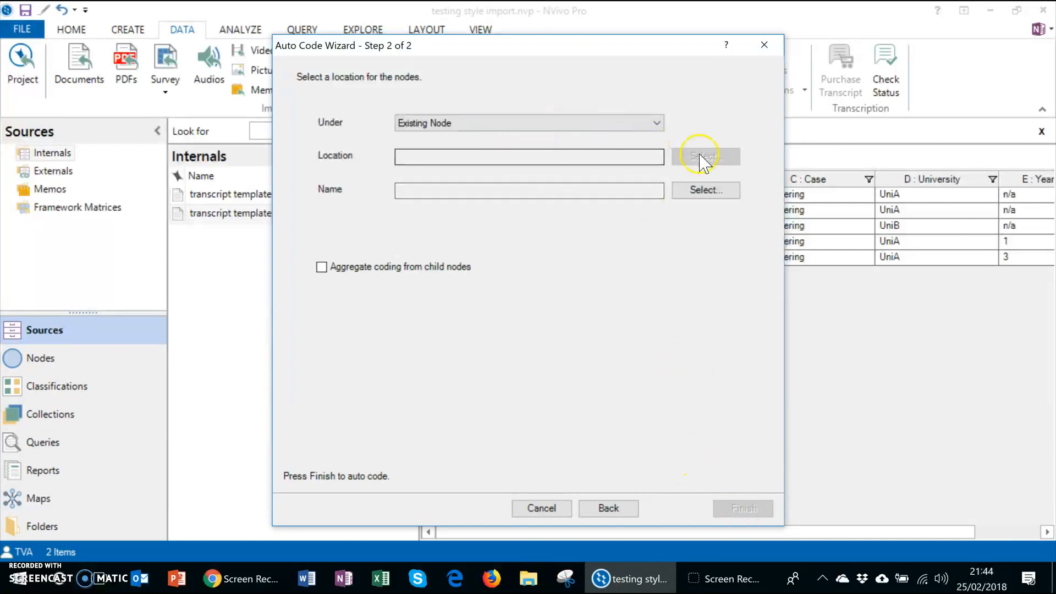
click(694, 193)
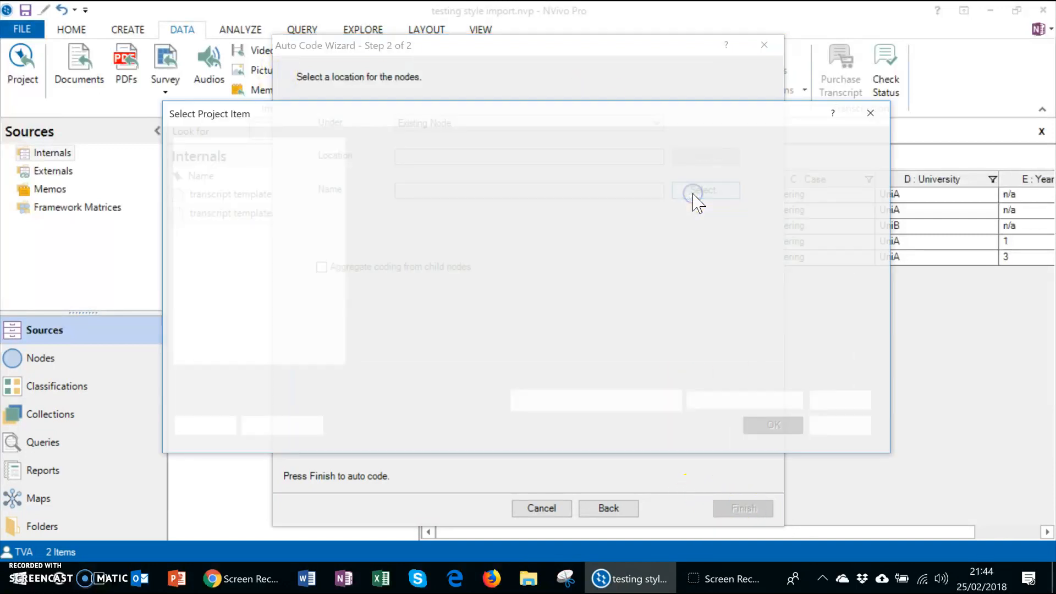
click(398, 182)
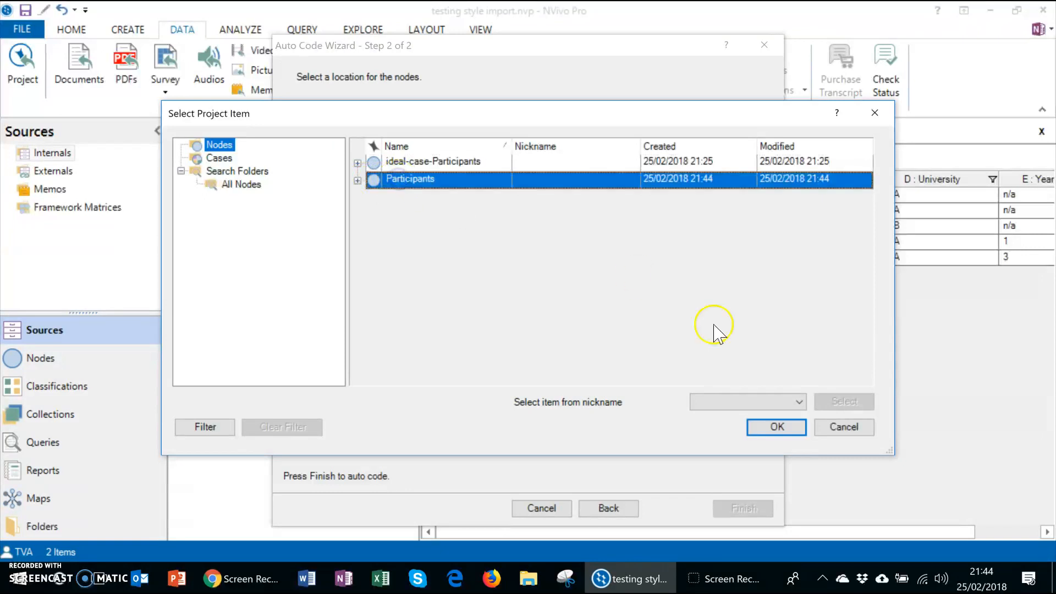
click(794, 428)
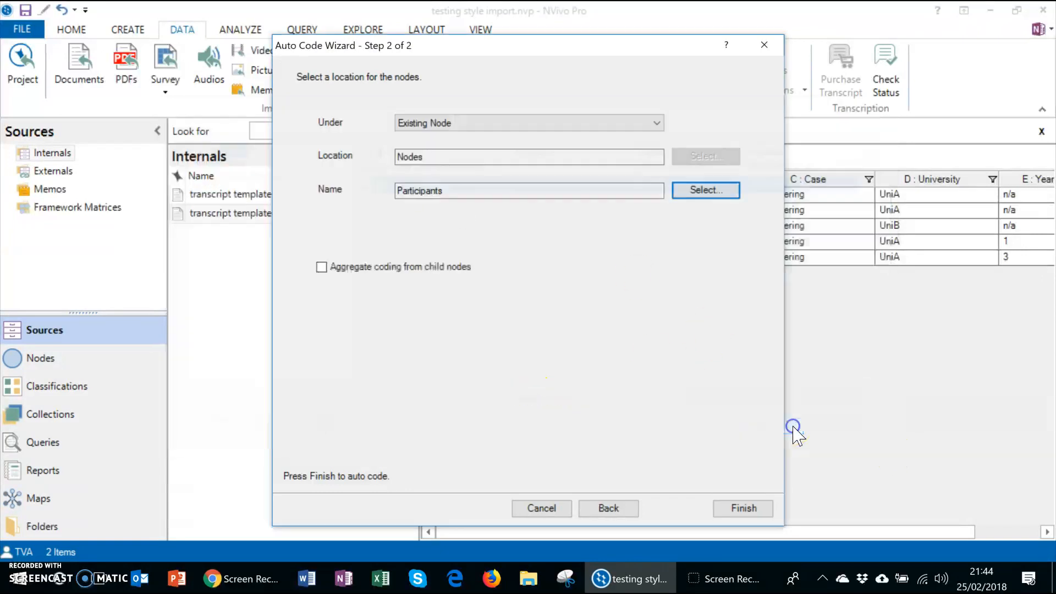
click(764, 511)
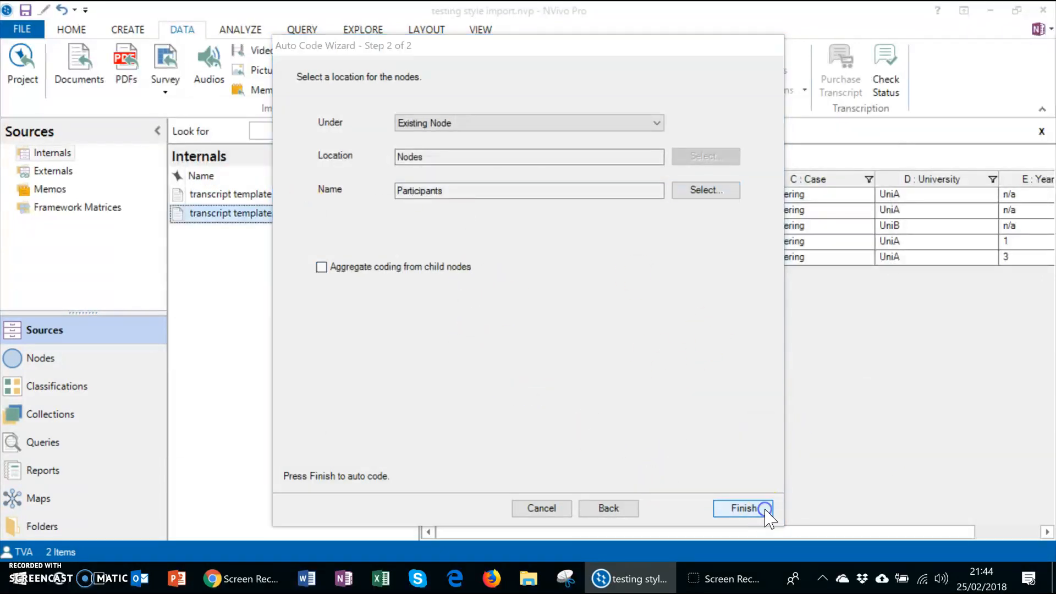
Open transcript template2 and compare its speaker headings with the source's node and reference counts.
double_click(241, 215)
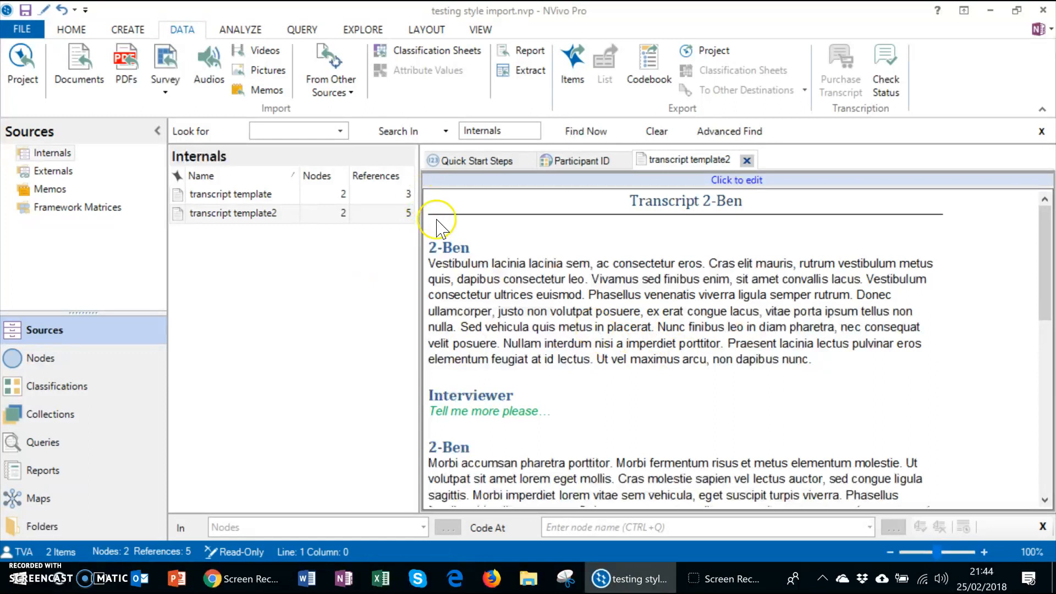
scroll(549, 396, down, 4)
scroll(556, 416, down, 4)
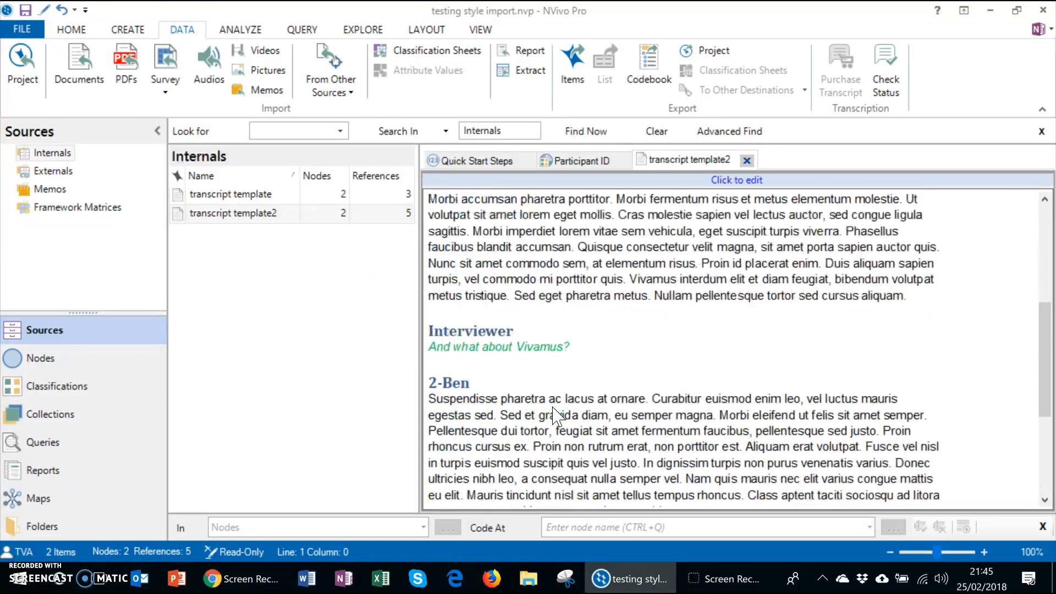
scroll(557, 416, up, 6)
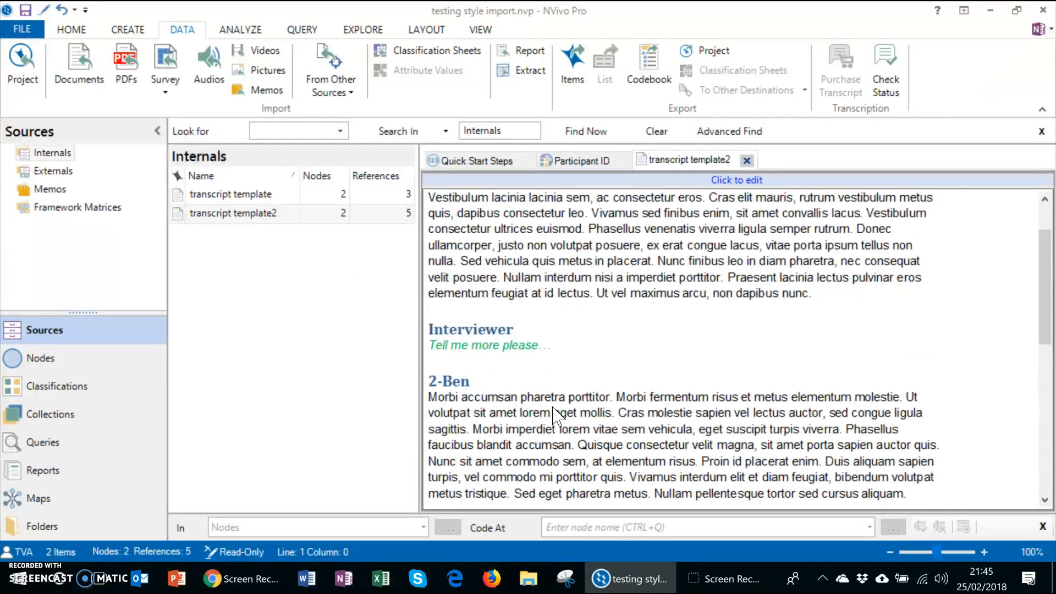
scroll(550, 407, up, 2)
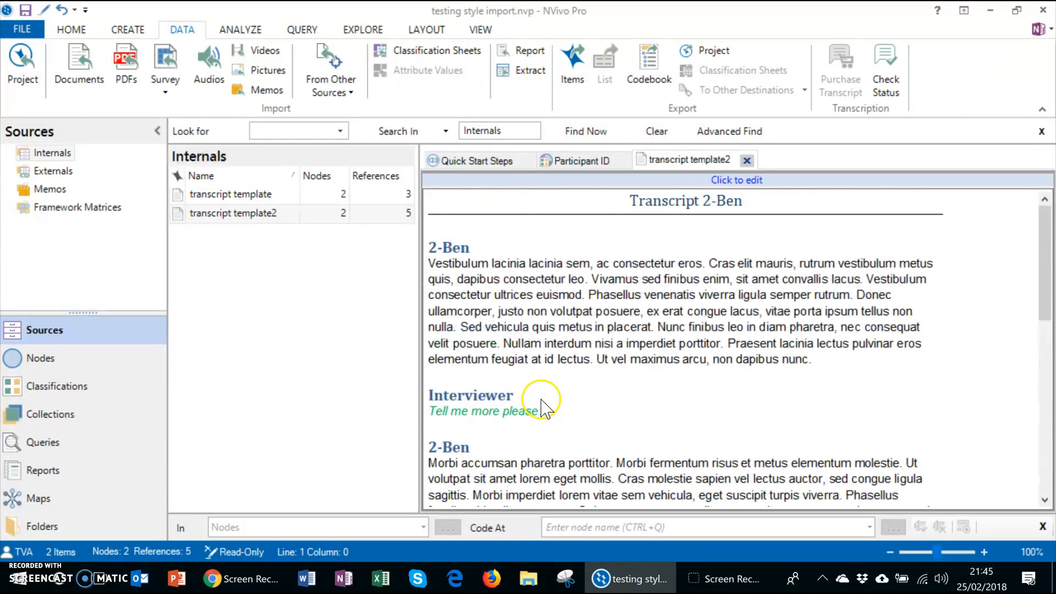
click(396, 214)
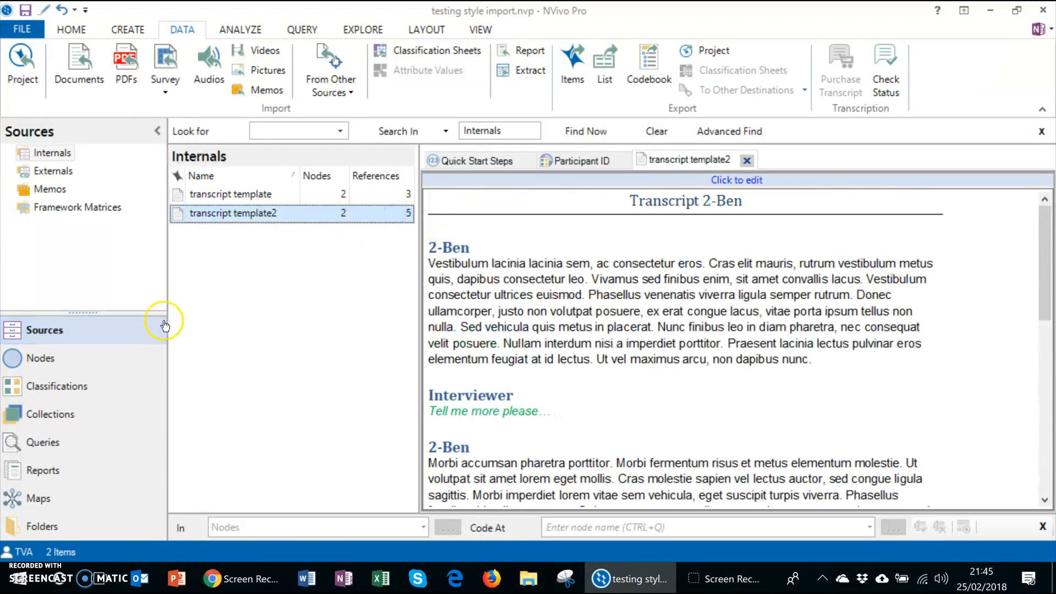
Compare the child nodes of Participants and ideal-case-Participants, and read the coded references of the first participant under Participants.
click(80, 355)
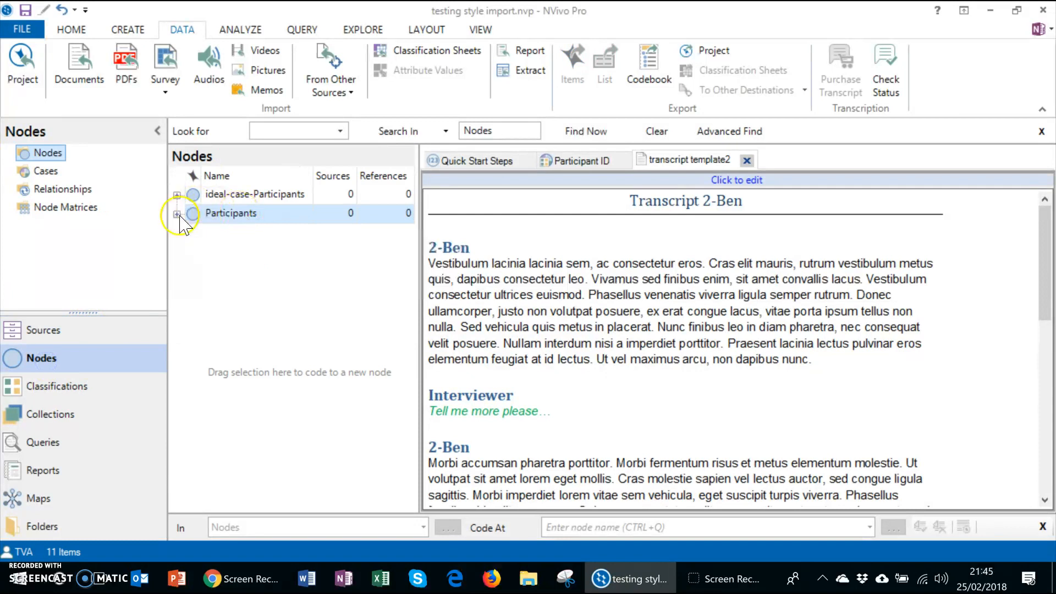
click(177, 214)
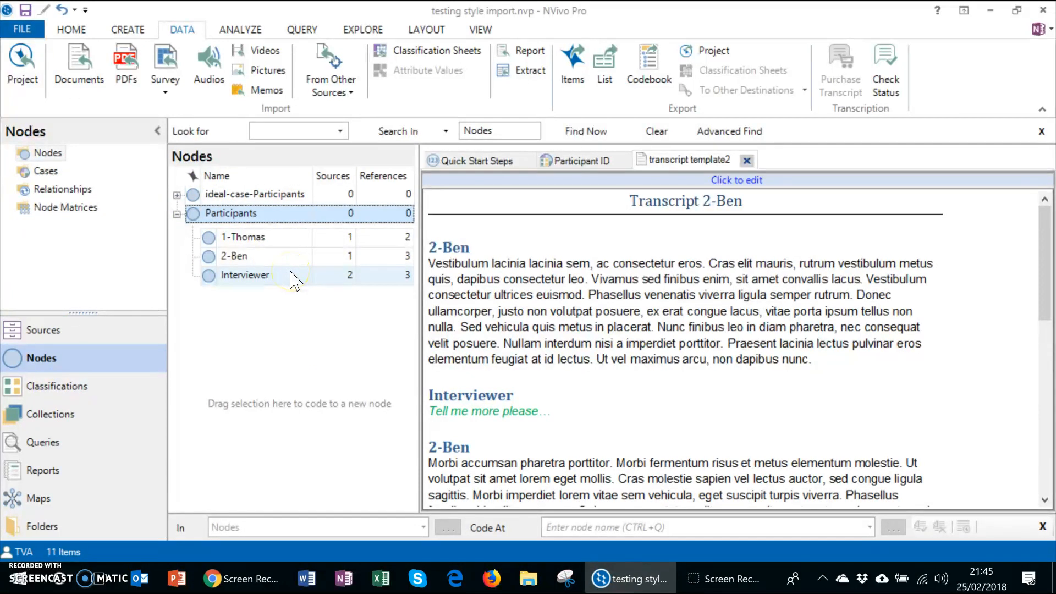
click(176, 195)
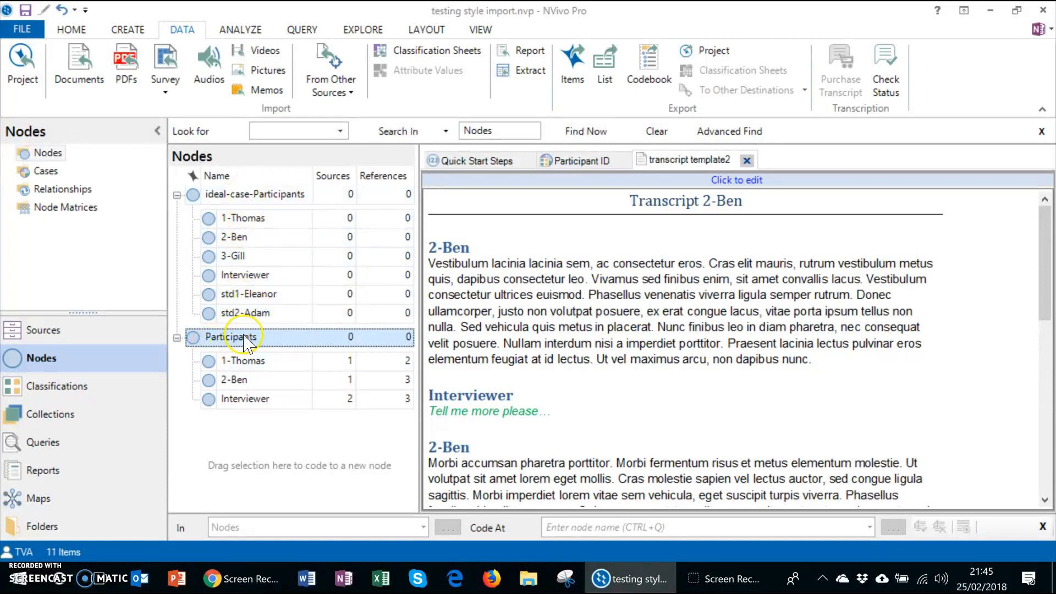
double_click(254, 362)
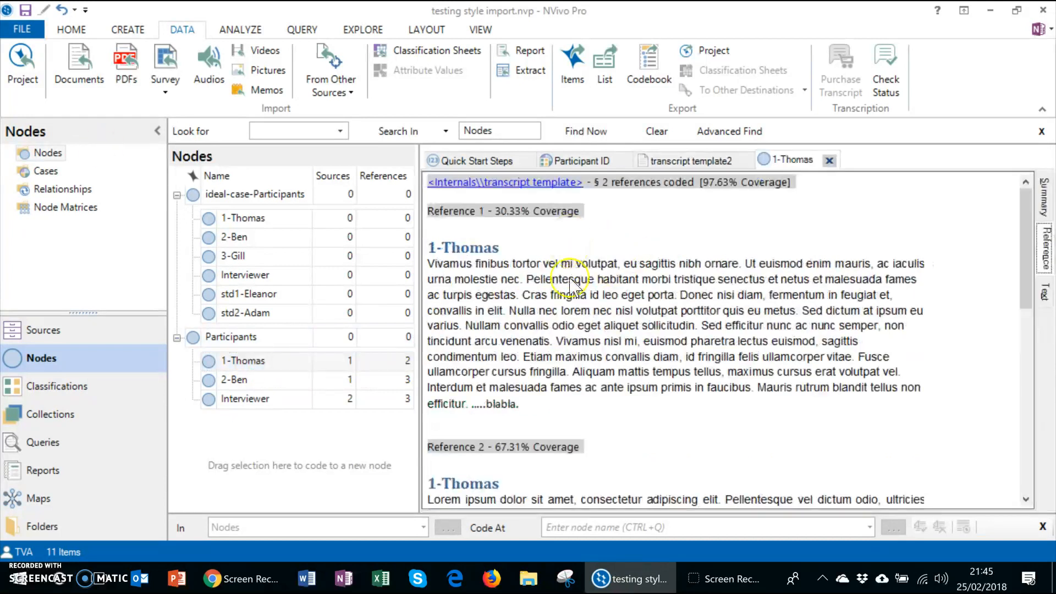
scroll(605, 388, down, 10)
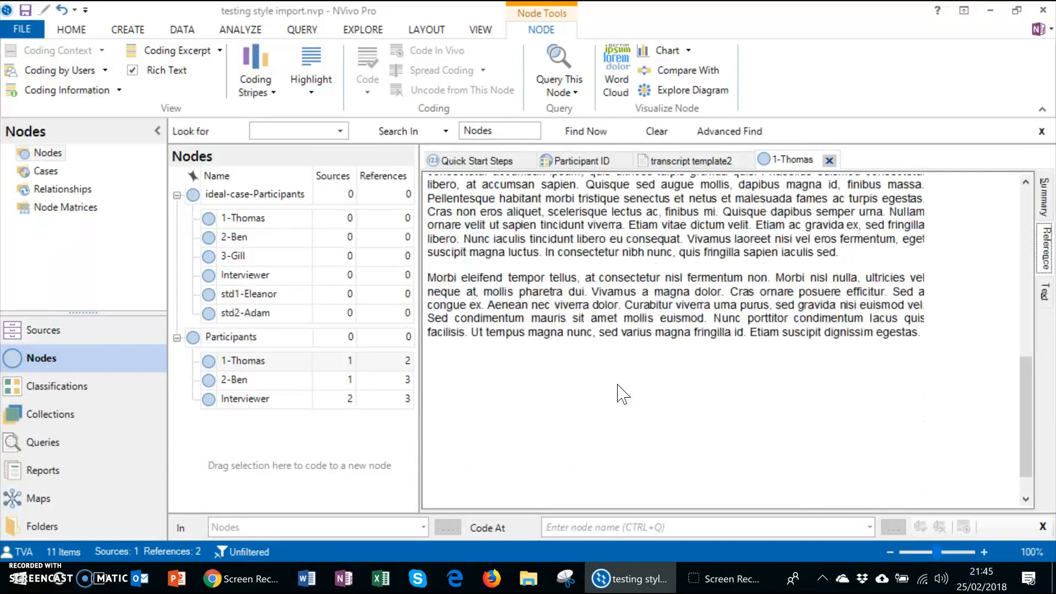
Open the Interviewer node under Participants and read its coded references from both transcripts.
scroll(618, 385, down, 1)
double_click(271, 399)
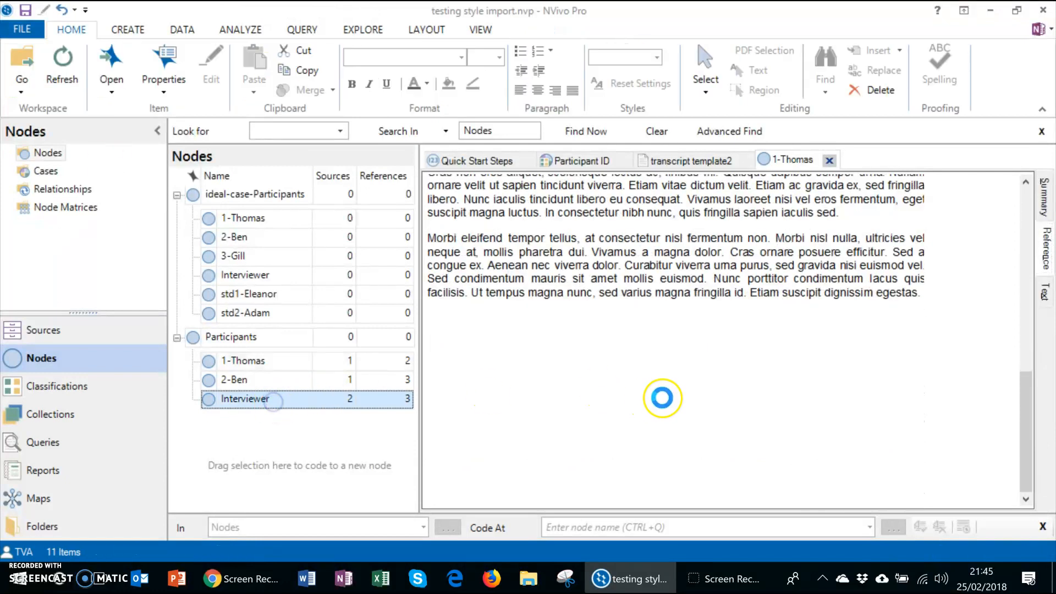
scroll(657, 423, down, 3)
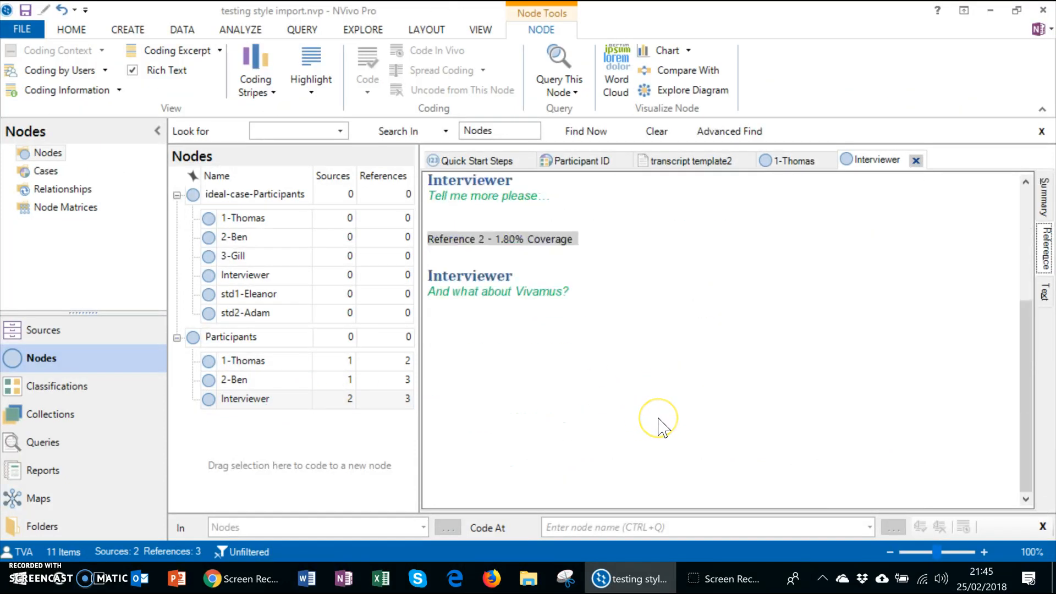
scroll(660, 426, up, 3)
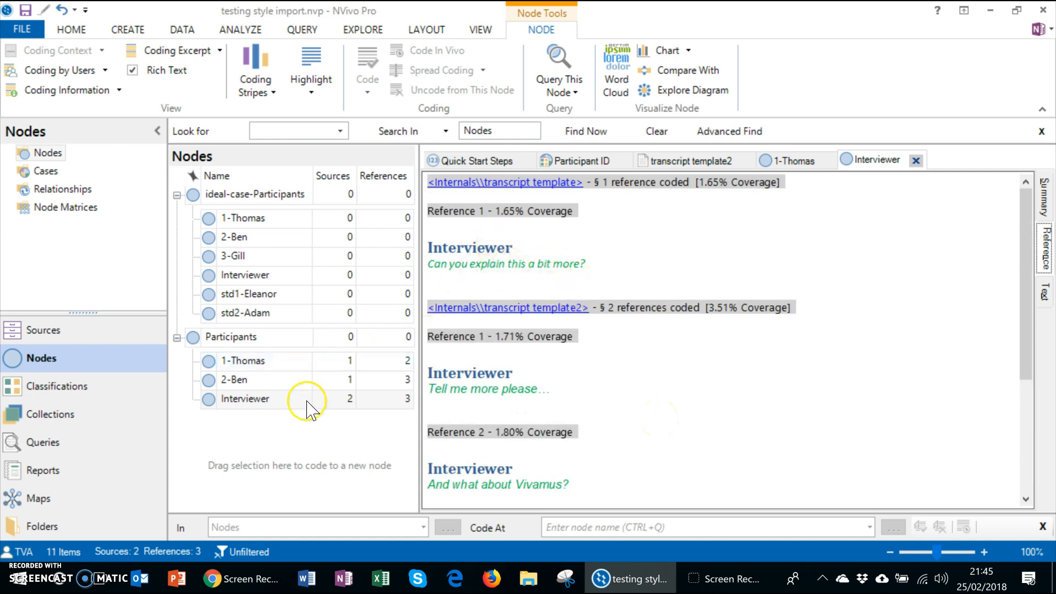
Open the second participant's node under Participants and read through all of its coded references.
double_click(259, 385)
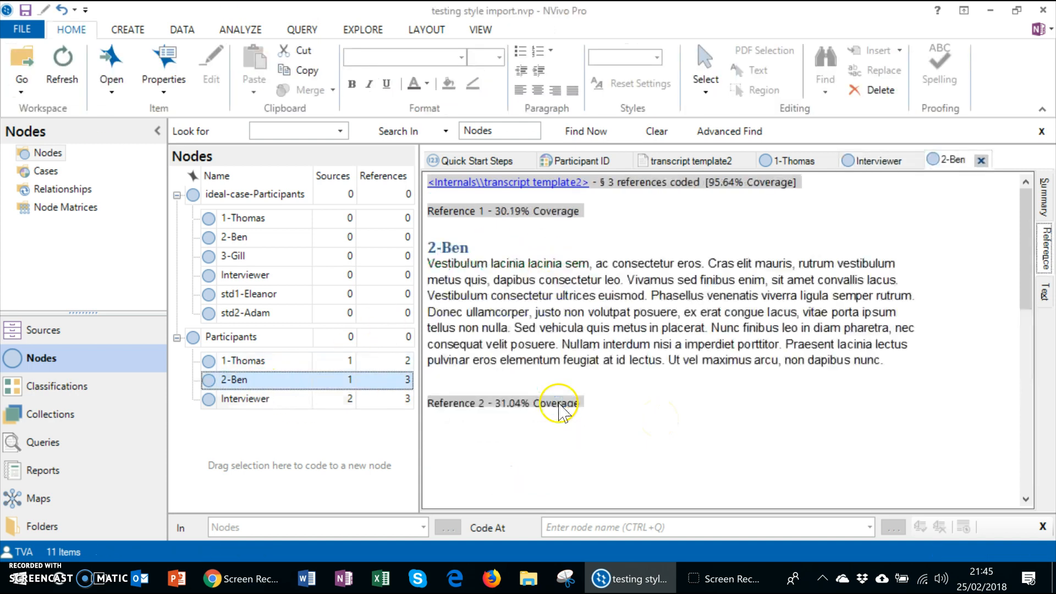
scroll(607, 413, down, 3)
scroll(607, 413, down, 3)
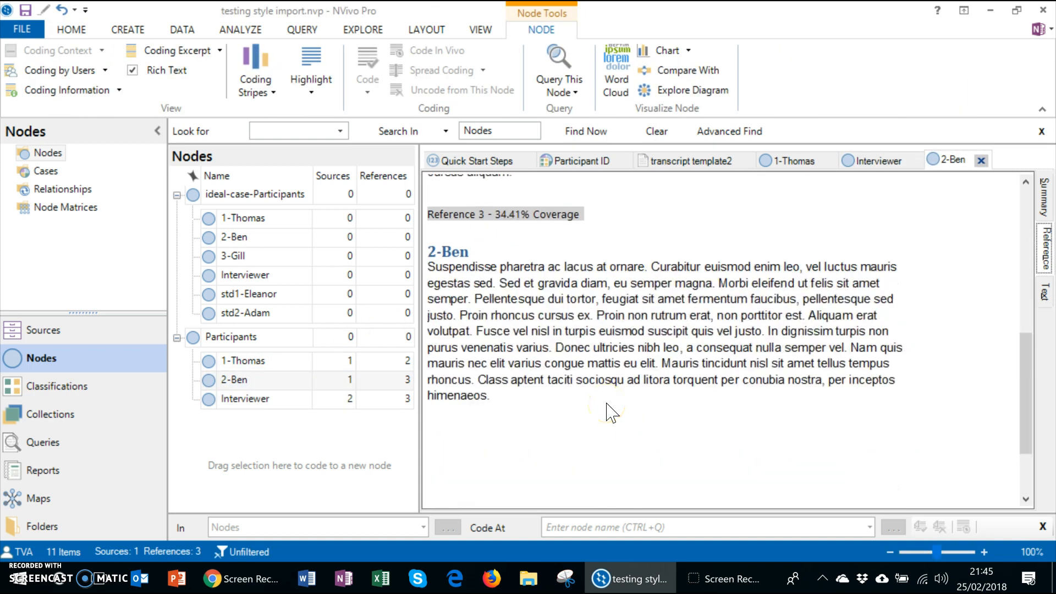
scroll(612, 413, up, 5)
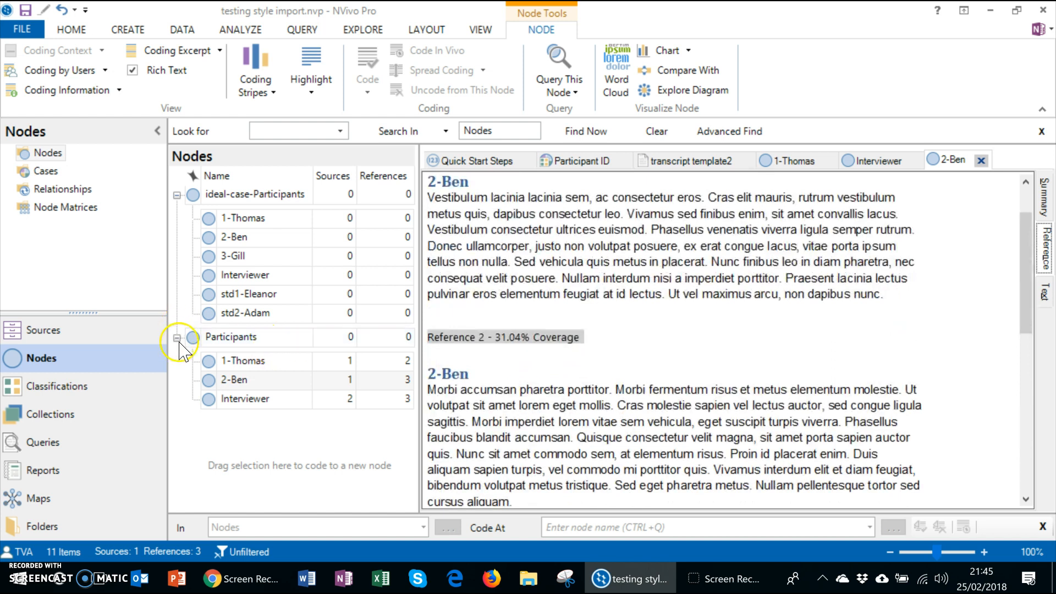
right_click(246, 387)
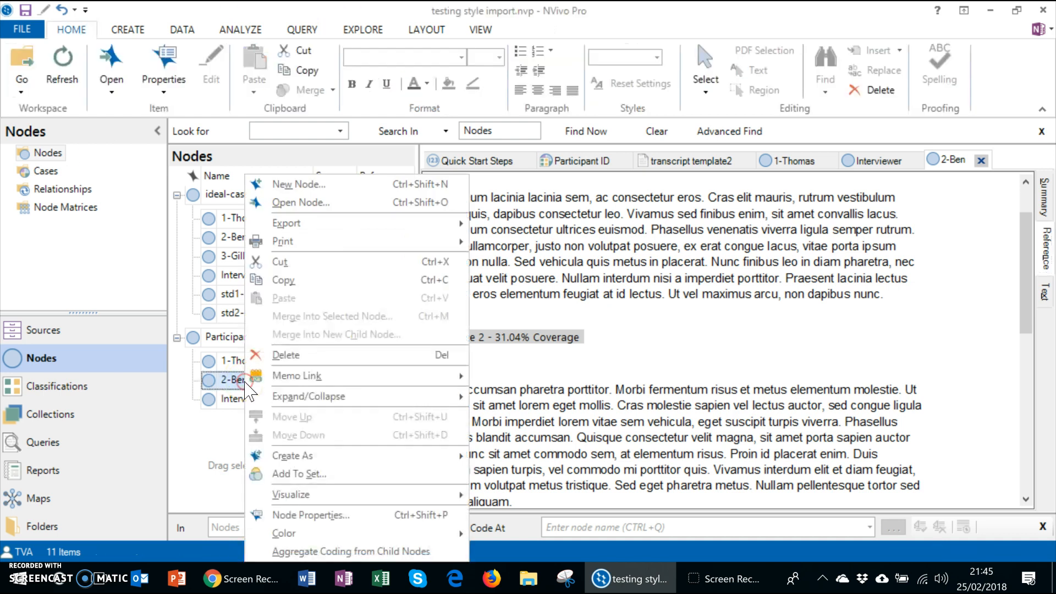
Expand the Participant ID case classification, open its classification sheet and select the second participant's row.
click(82, 388)
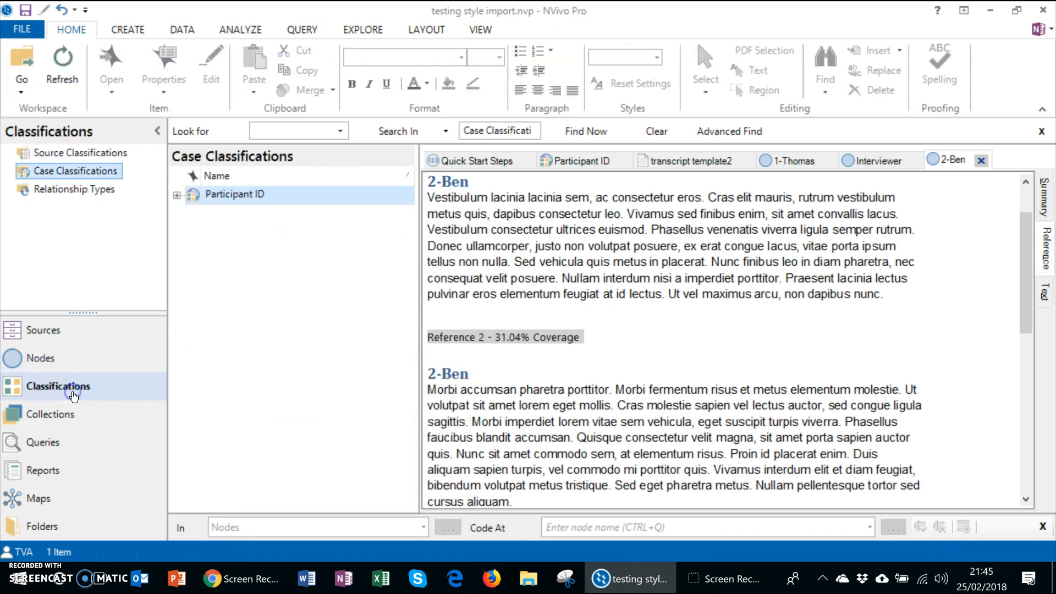
click(177, 196)
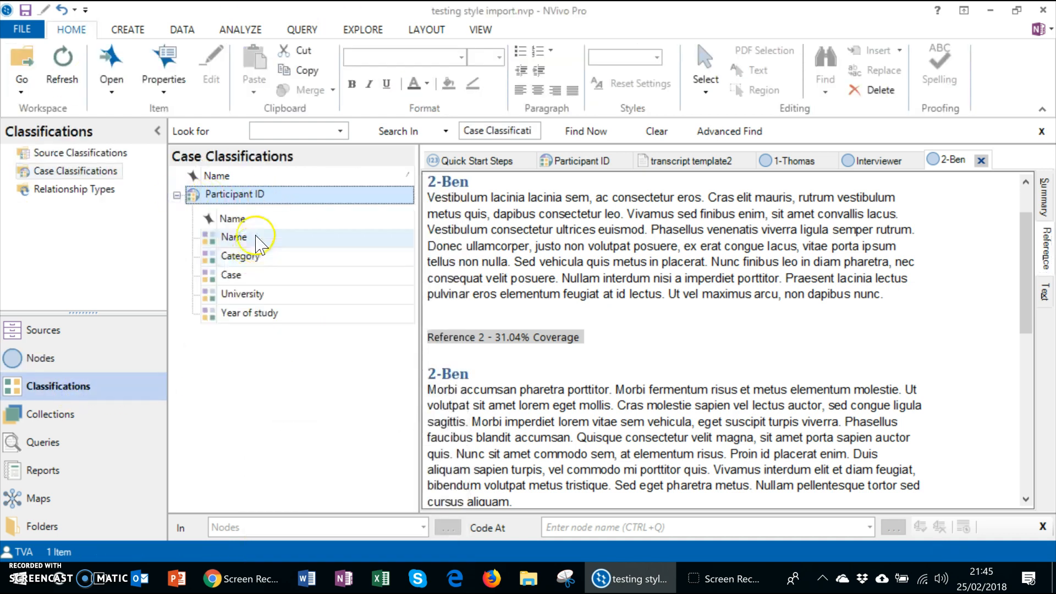
double_click(241, 195)
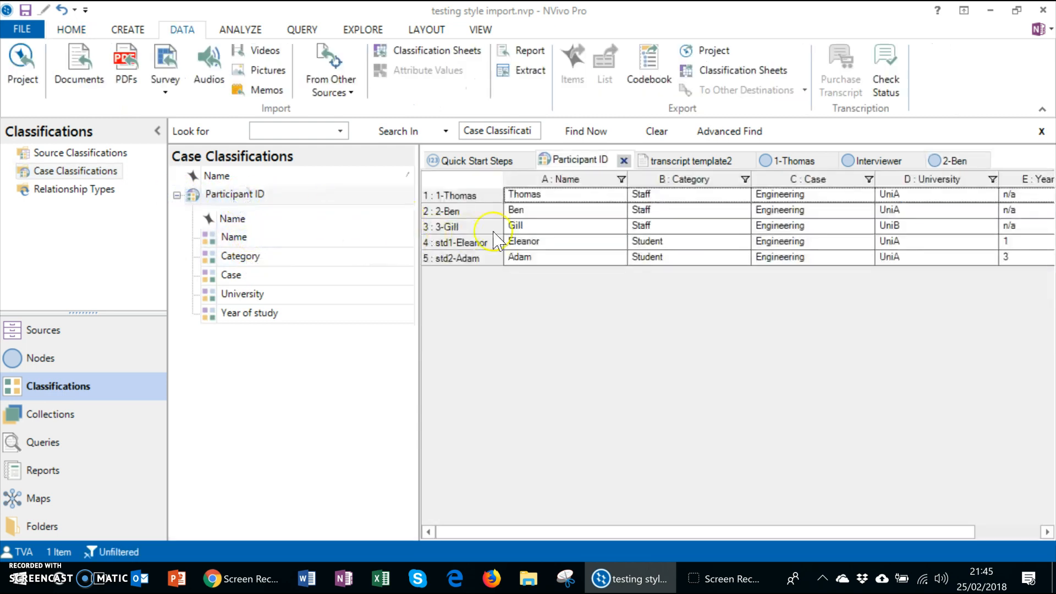
click(454, 212)
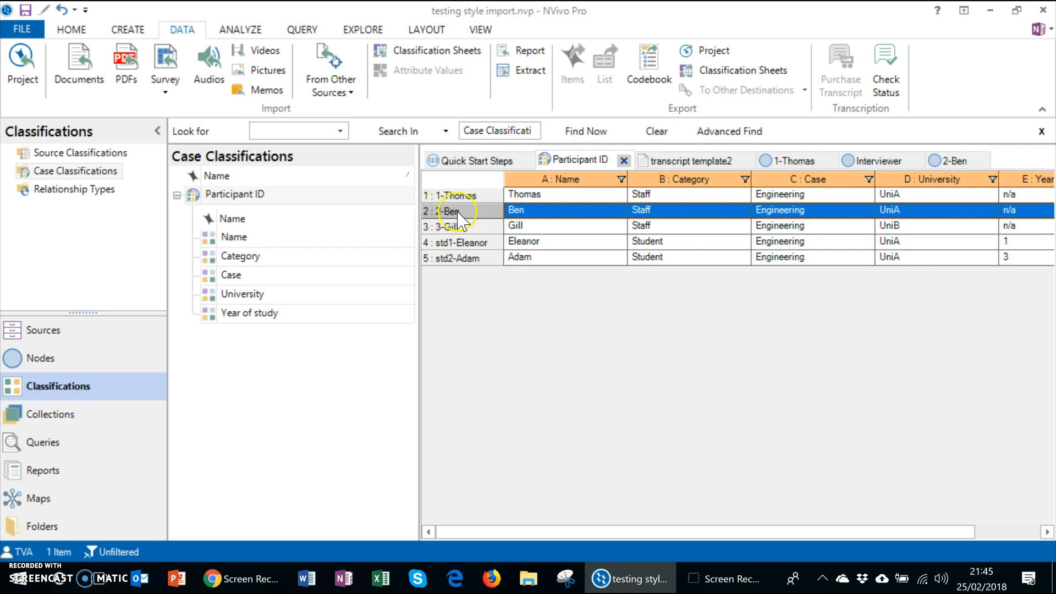
Compare the classification sheet's participants with the node list, and check the node and reference counts of the internal sources.
click(46, 359)
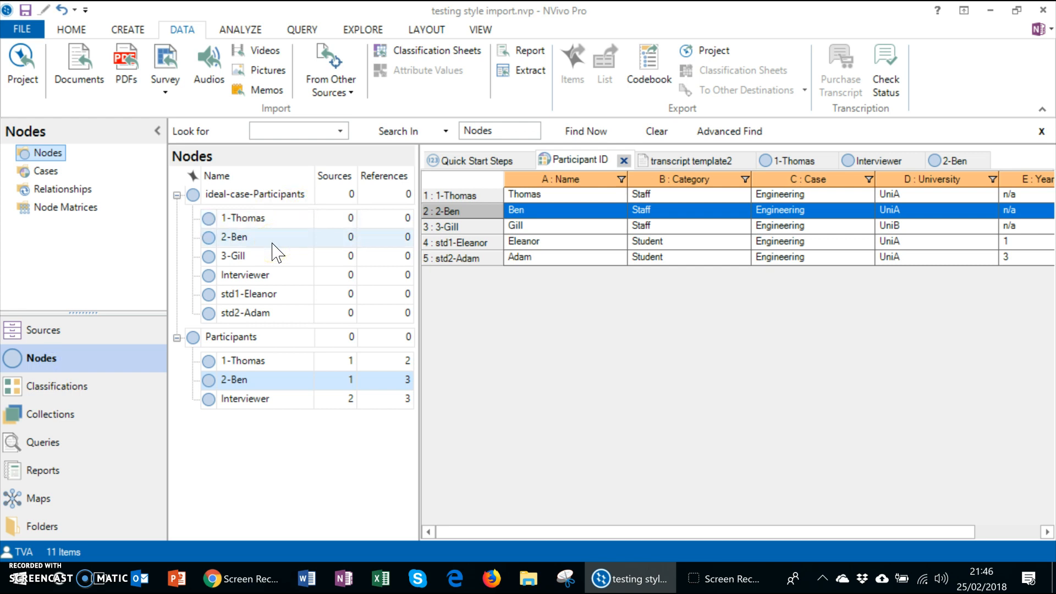
click(33, 330)
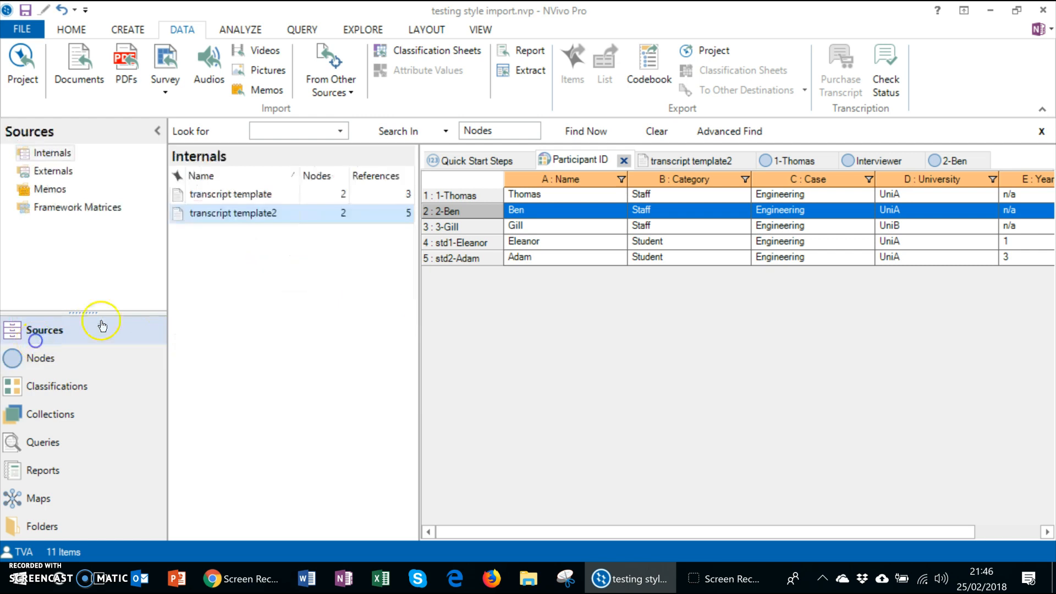
click(49, 358)
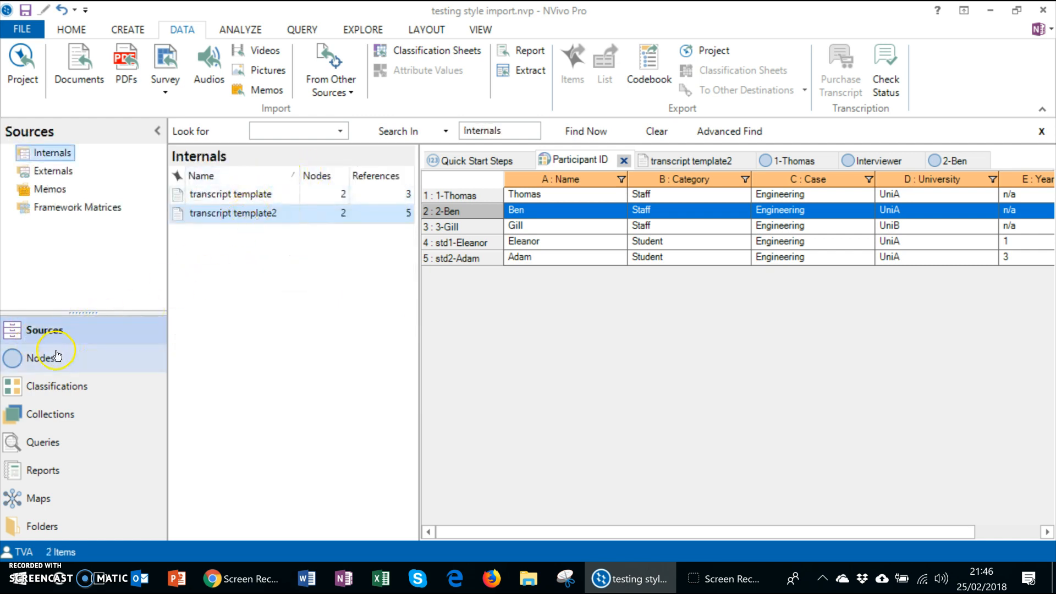